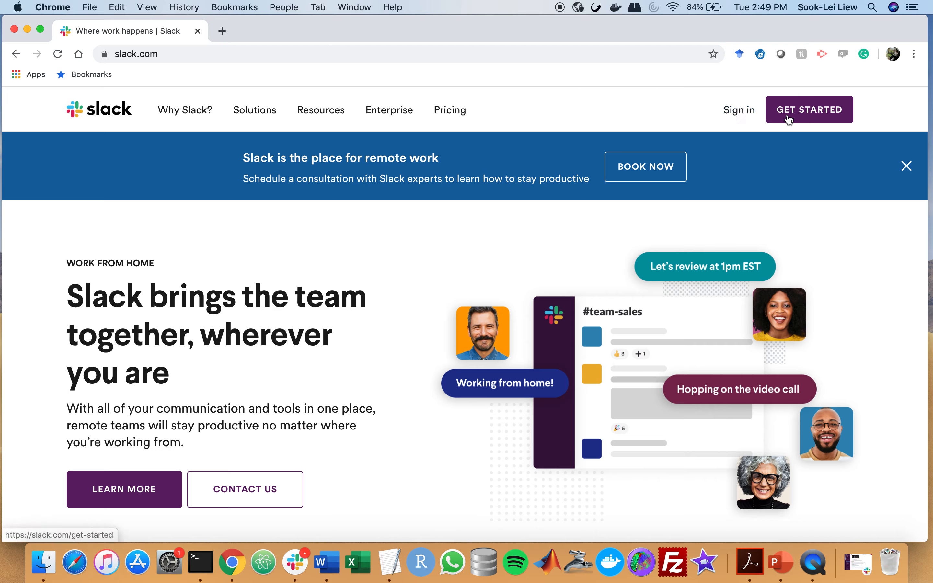
Choose to create a new workspace, submit your work e-mail for a confirmation code, and open a new browser tab
left_click(813, 111)
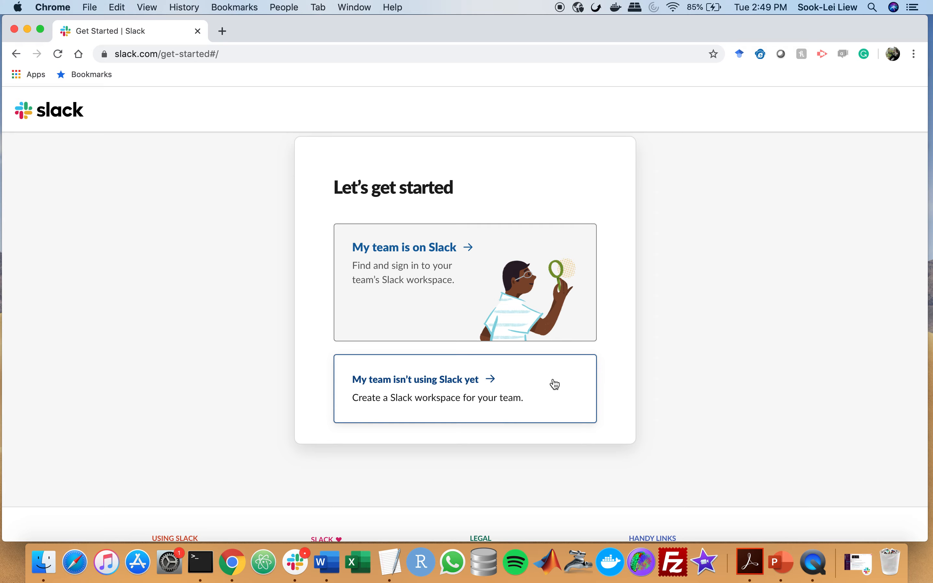
left_click(529, 396)
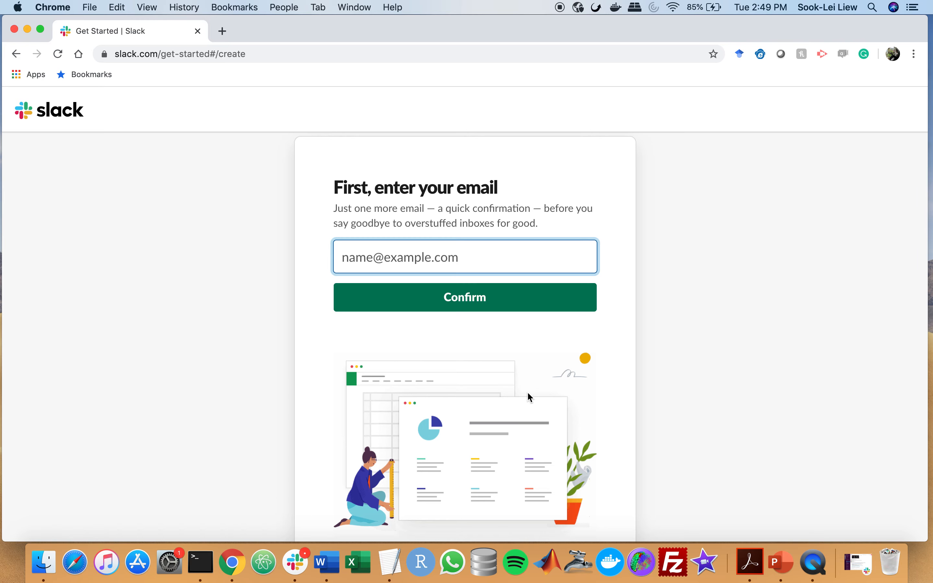
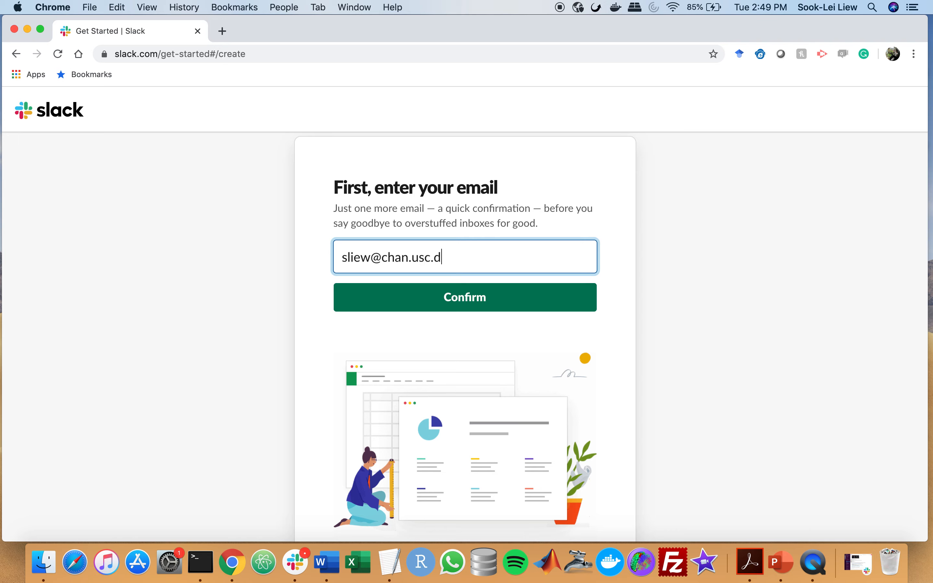
left_click(397, 297)
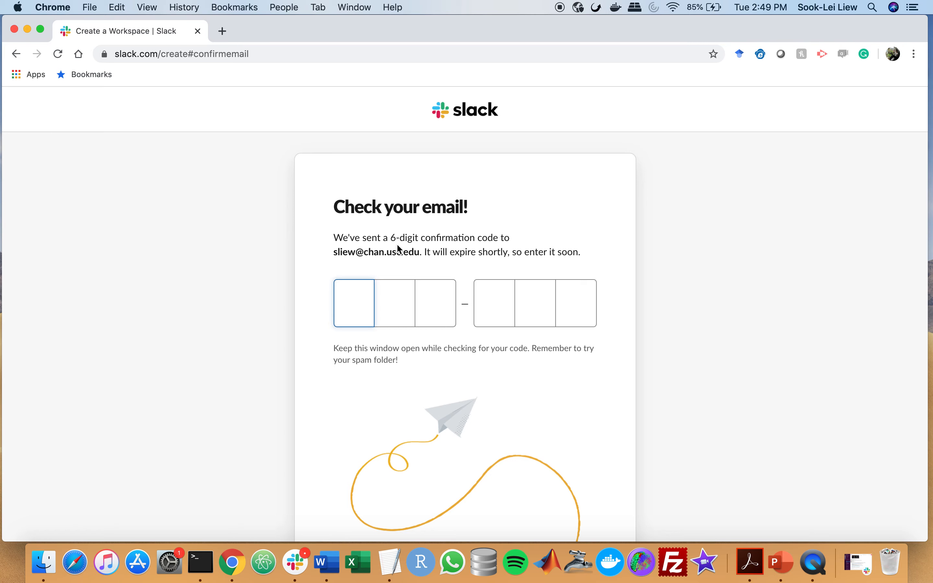
scroll(397, 247, "down", 2)
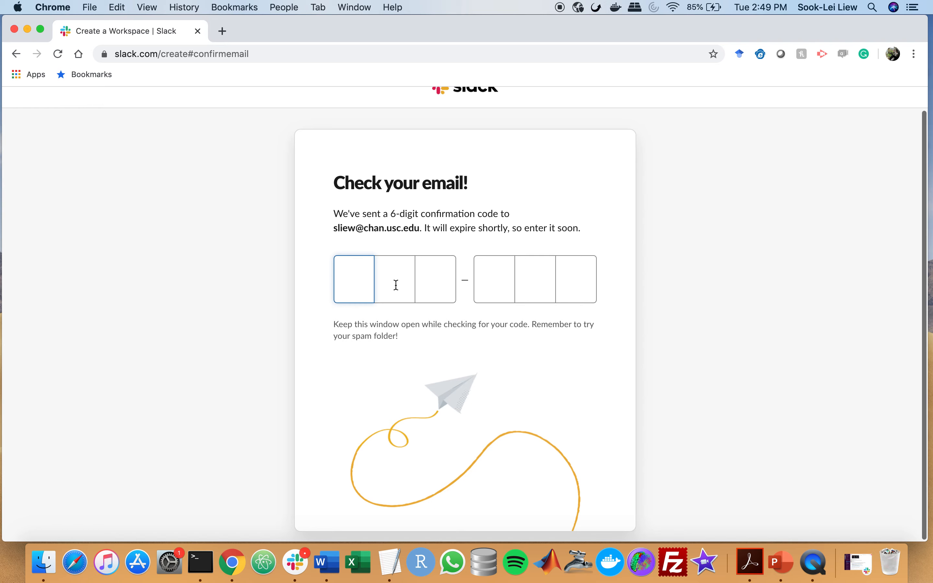
left_click(221, 32)
Load mail.osot.usc.edu/owa/, copy the code from the newest Slack e-mail, and paste it into Slack
type("mail.osot.usc.edu/owa/")
key("Return")
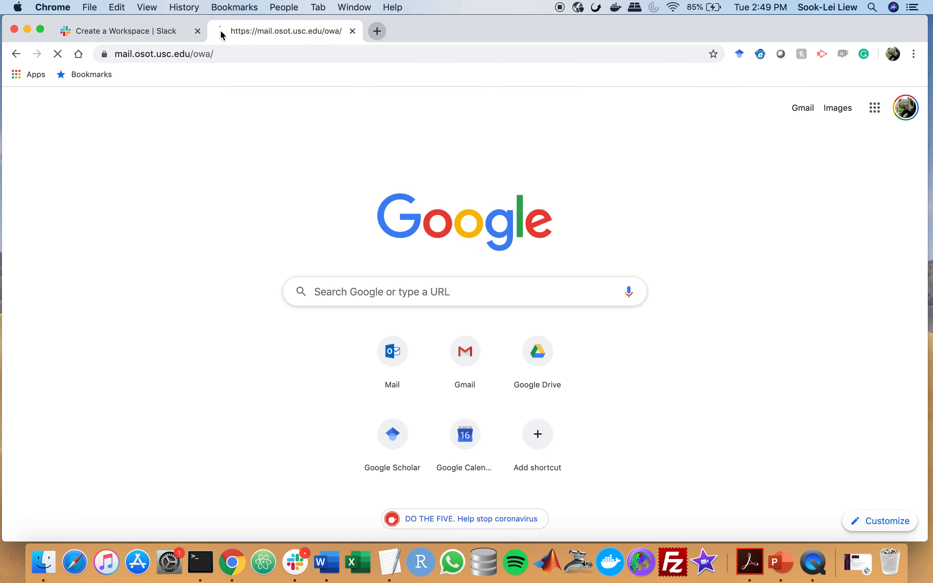
left_click(213, 220)
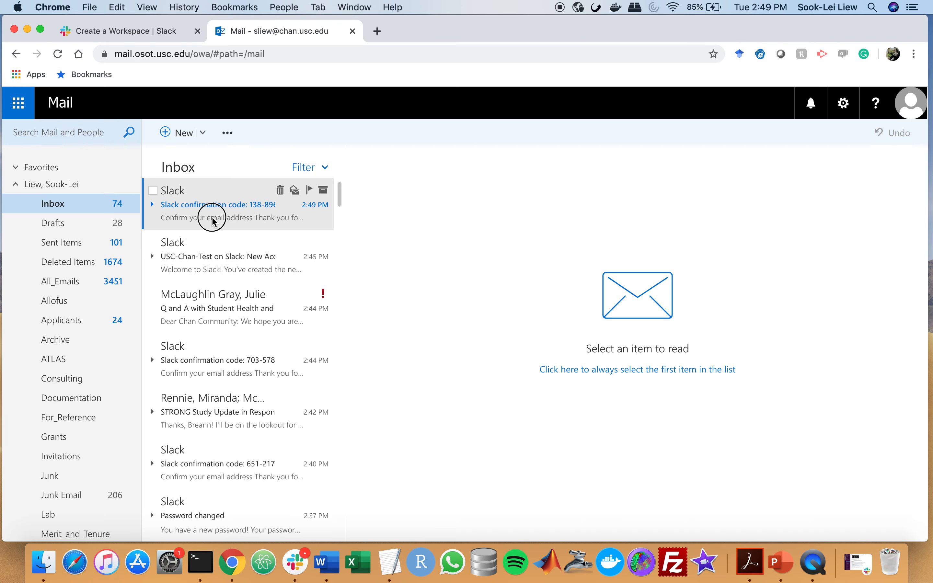
scroll(509, 341, "down", 7)
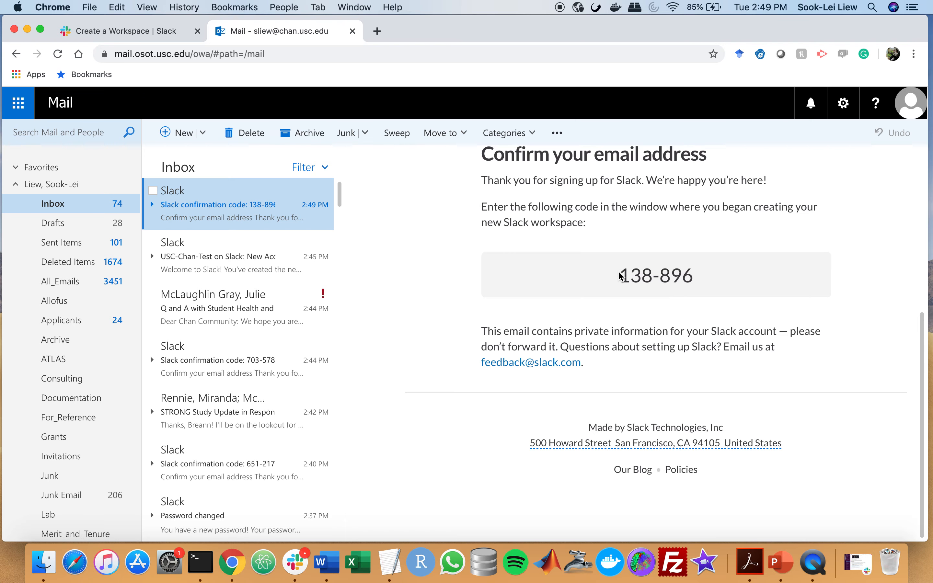
left_click_drag(618, 275, 737, 281)
key("super+c")
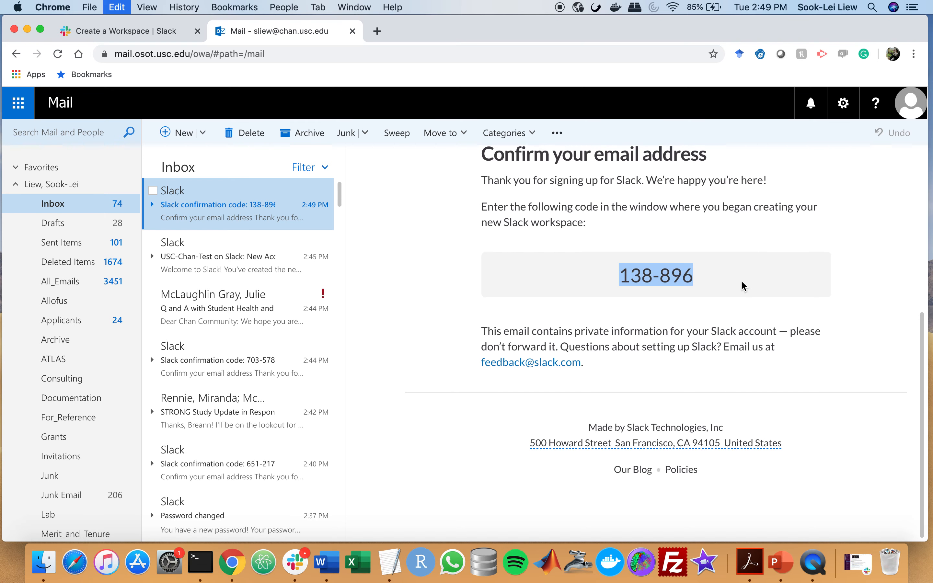
left_click(146, 30)
key("super+v")
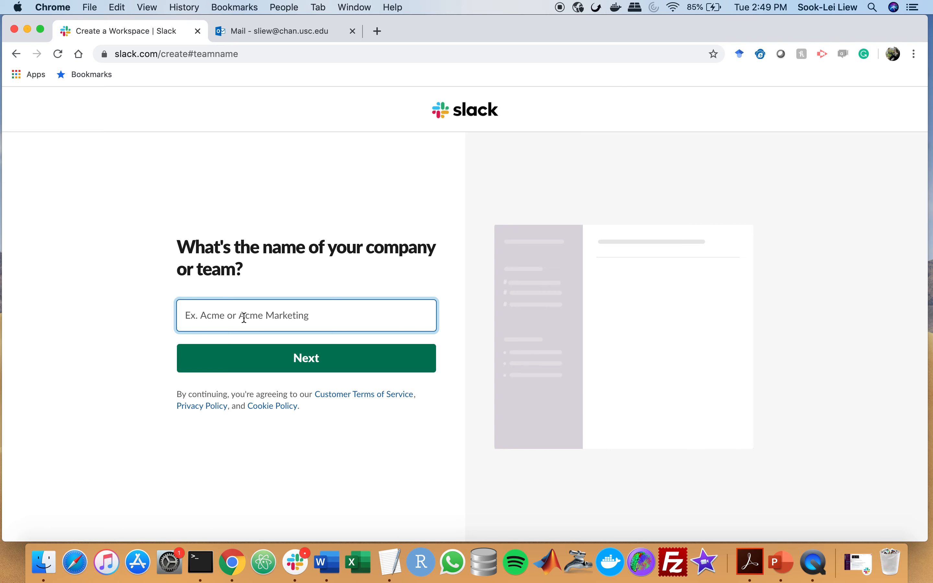
Name the workspace 'USC-Chan-Demo' and its first project 'Updates'
type("Us")
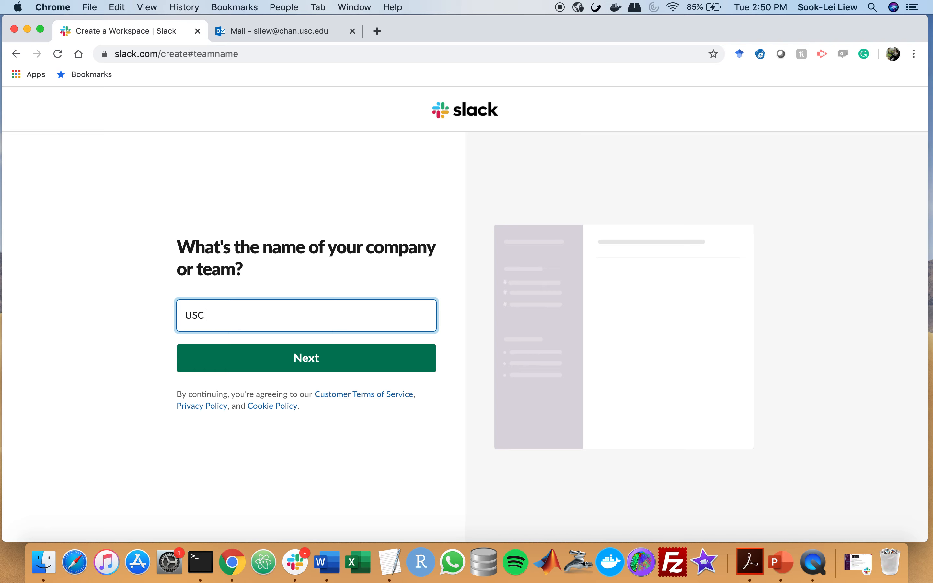
type("C-Chan-Demo")
left_click(254, 356)
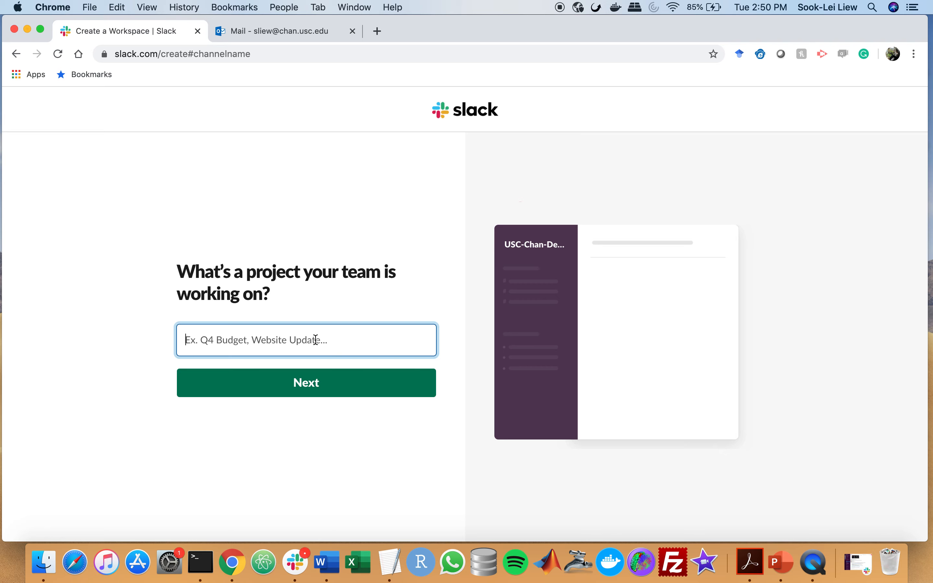
type("Updates")
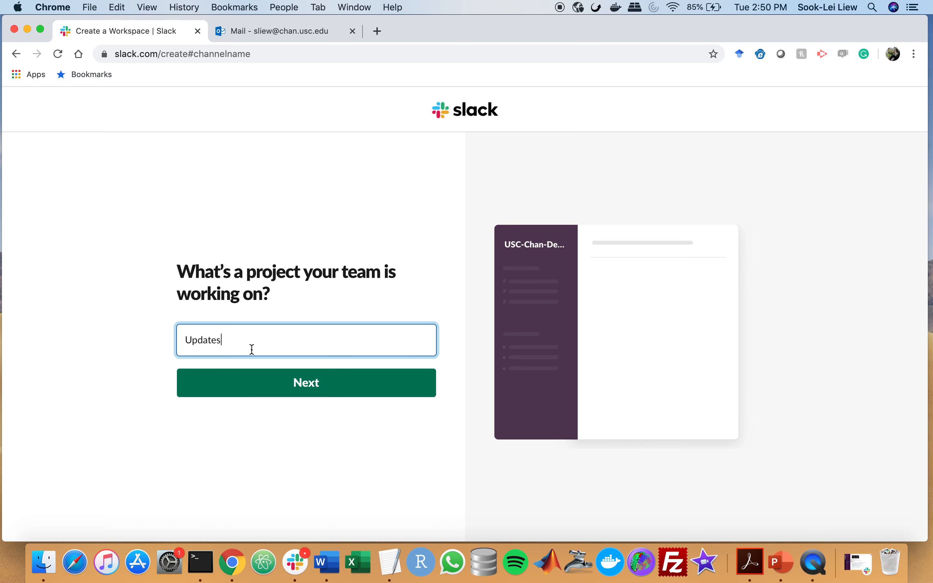
left_click(262, 392)
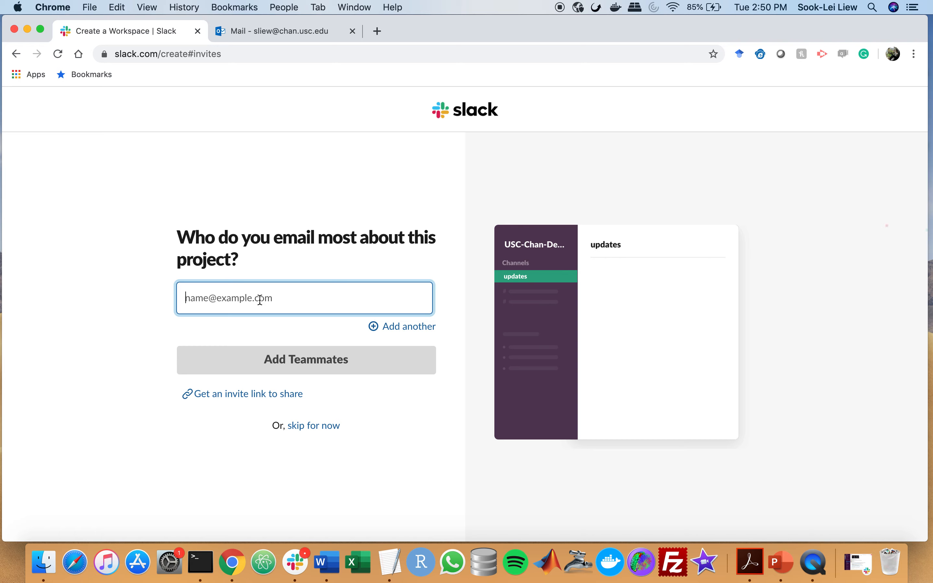
Enter five teammates' chan.usc.edu e-mail addresses in the invite fields
key("Tab")
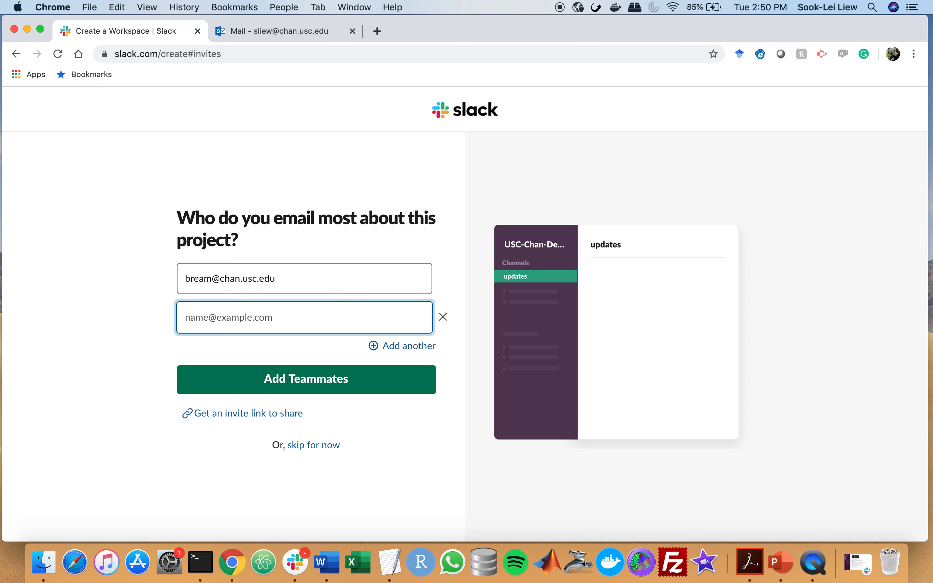
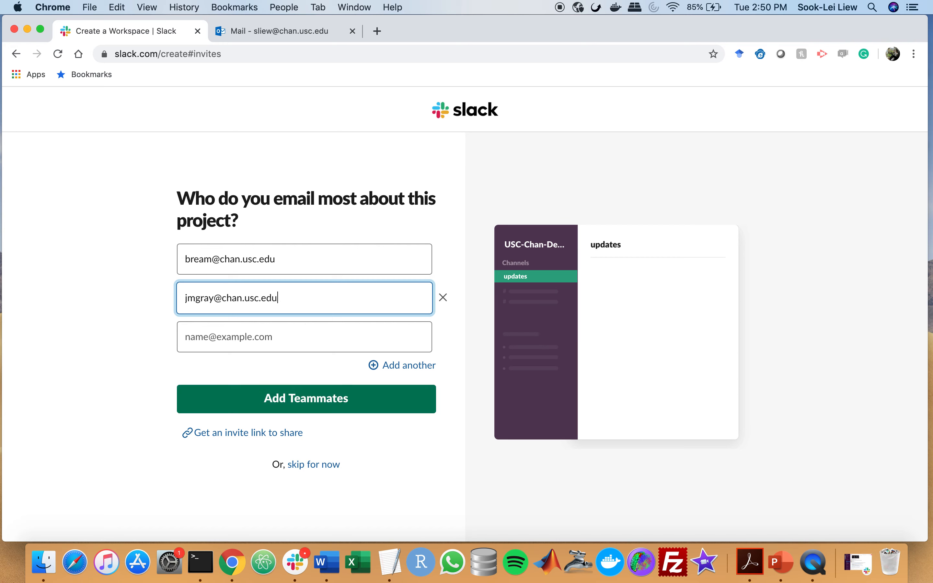
key("Tab")
key("Tab")
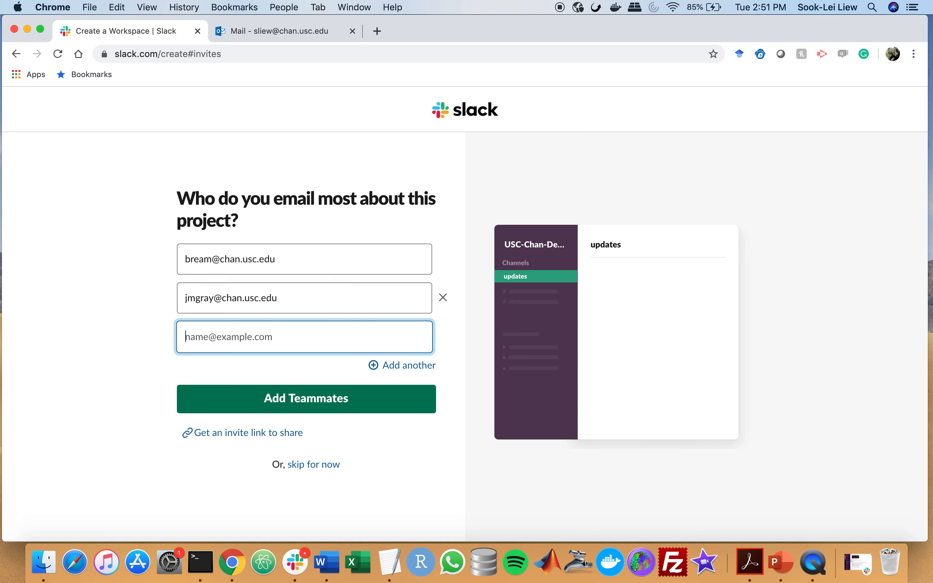
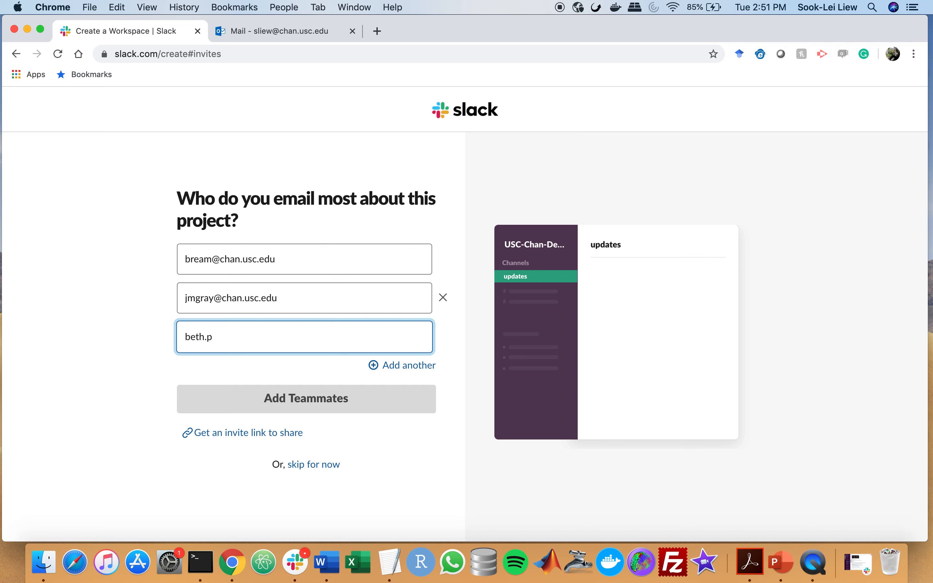
key("Tab")
key("Tab")
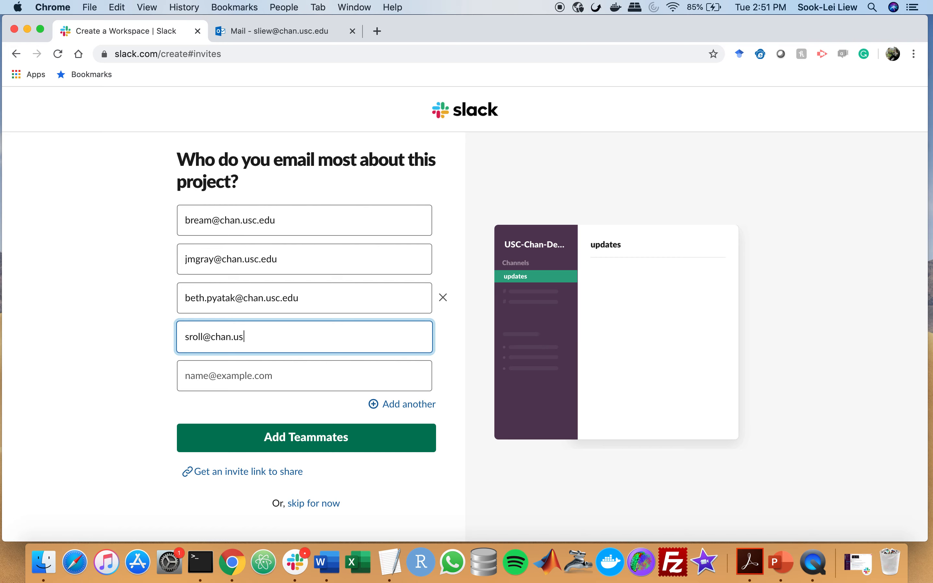
key("Tab")
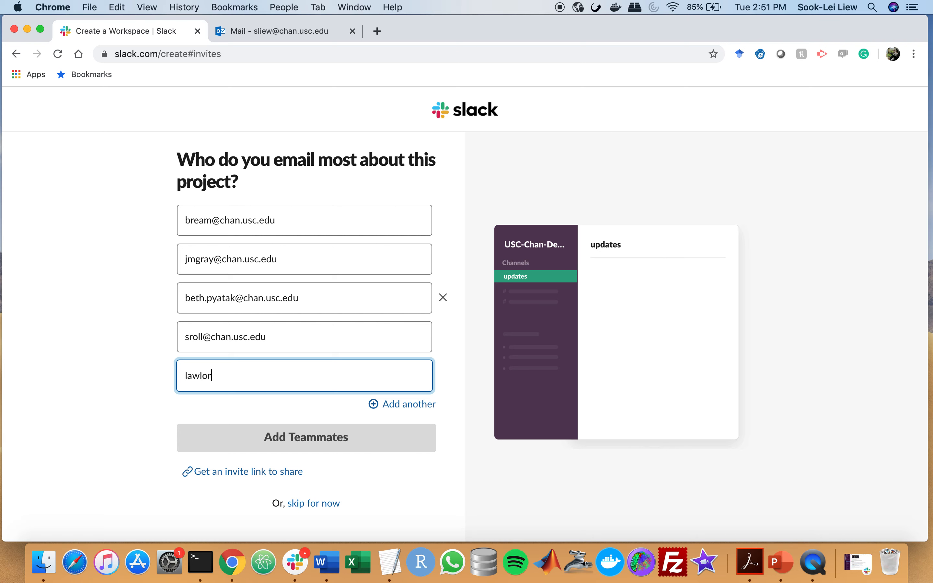
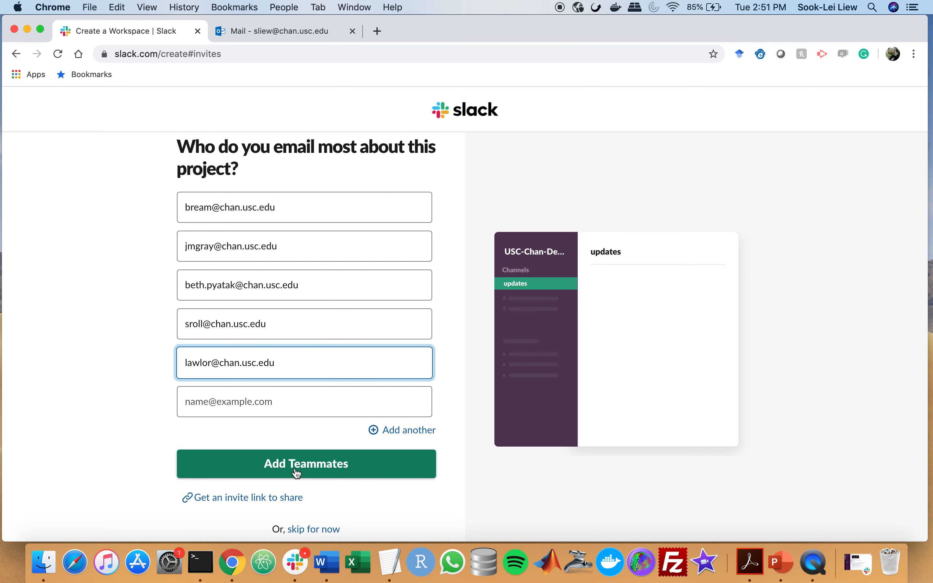
Copy a shareable invite link and skip sending invitations for now
scroll(297, 474, "down", 1)
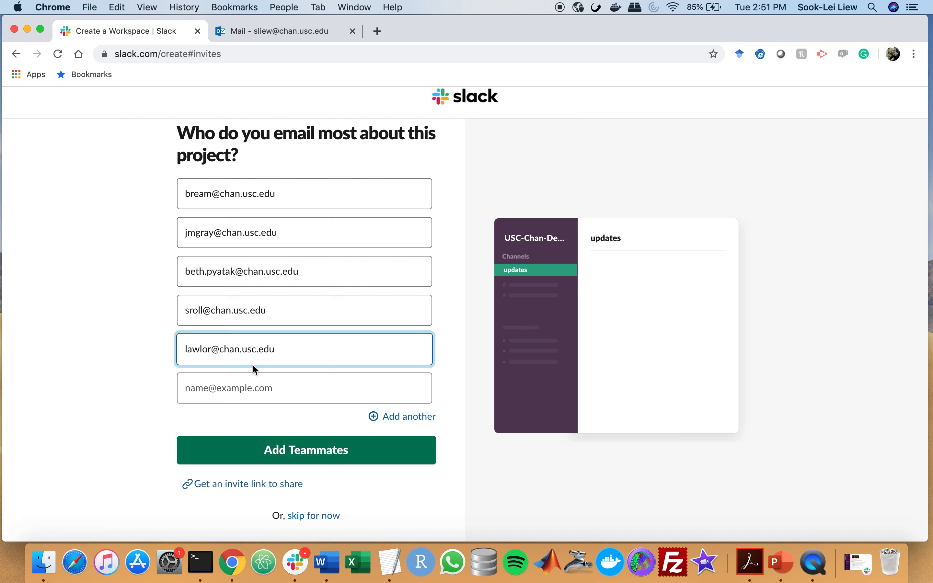
left_click(245, 487)
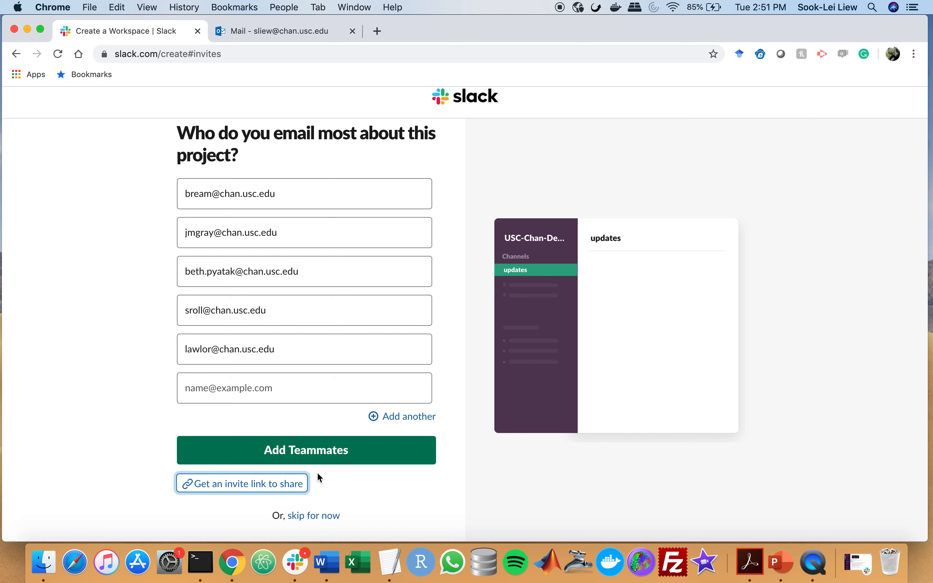
left_click(322, 516)
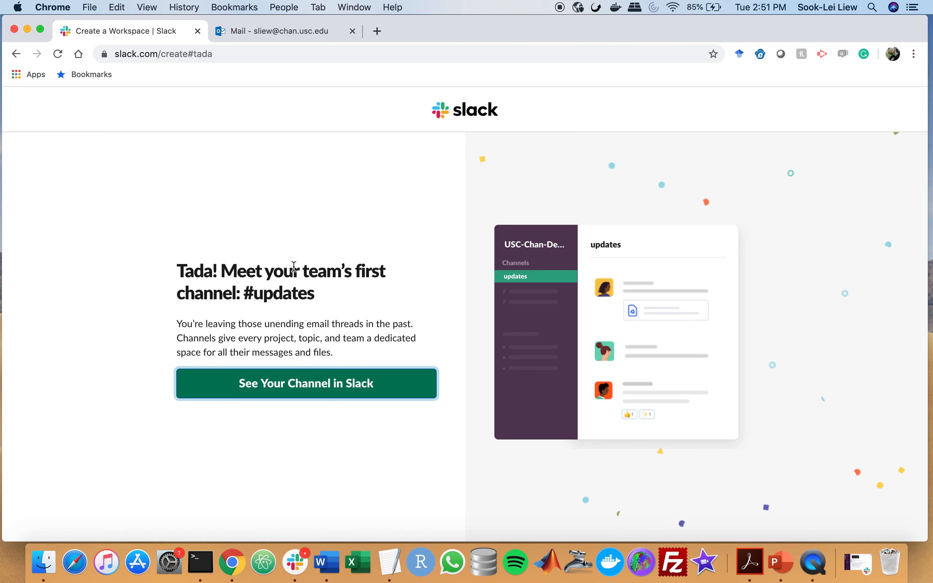
Open the new workspace and copy its invite link
left_click(270, 387)
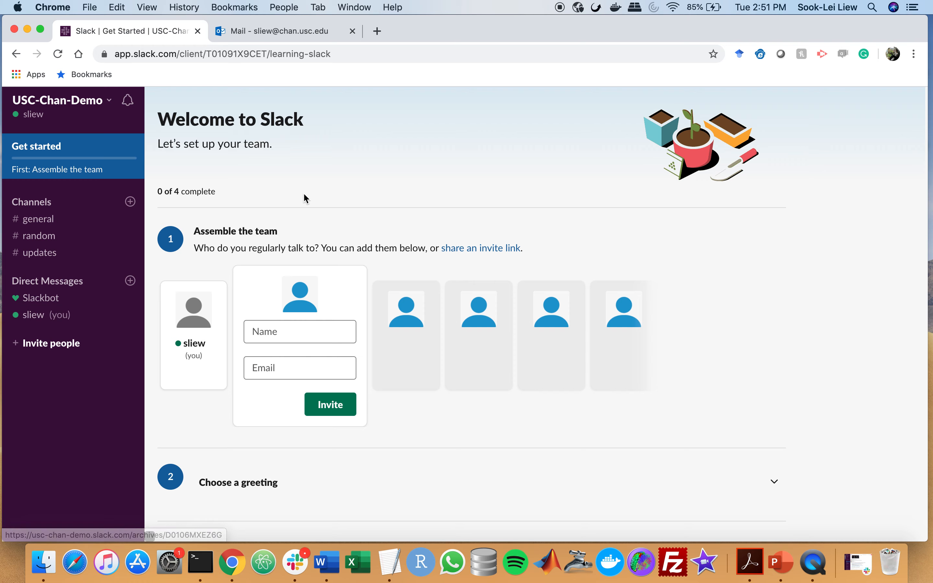
left_click(284, 331)
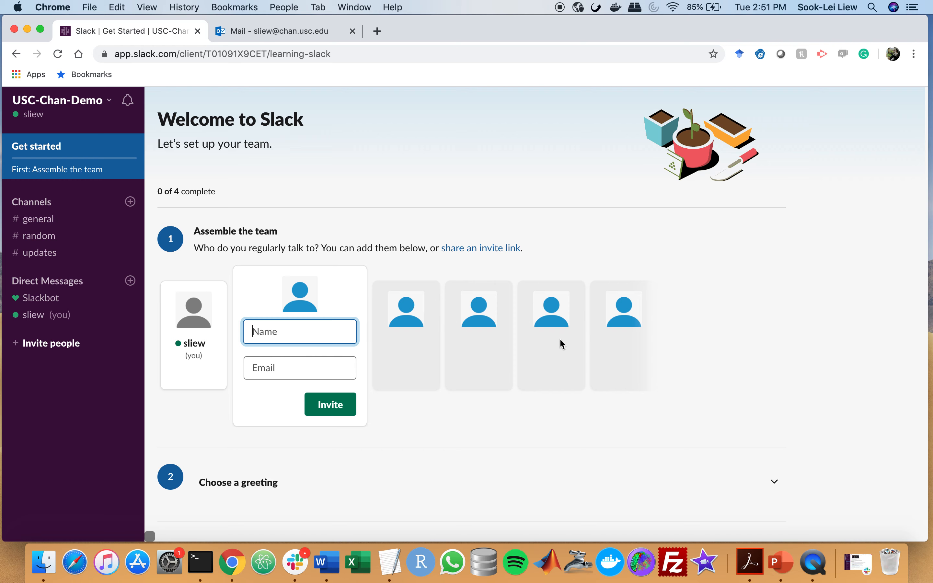
left_click(331, 368)
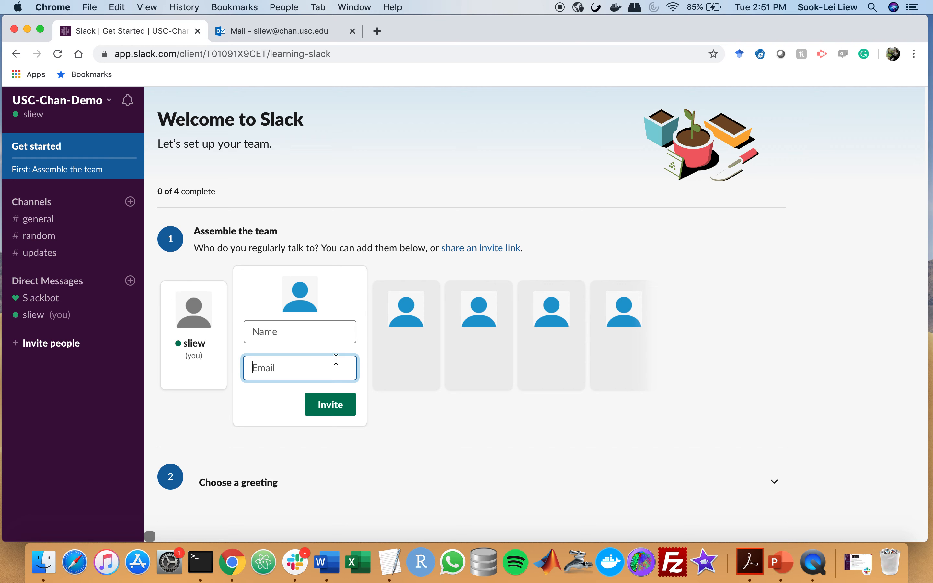
left_click(479, 249)
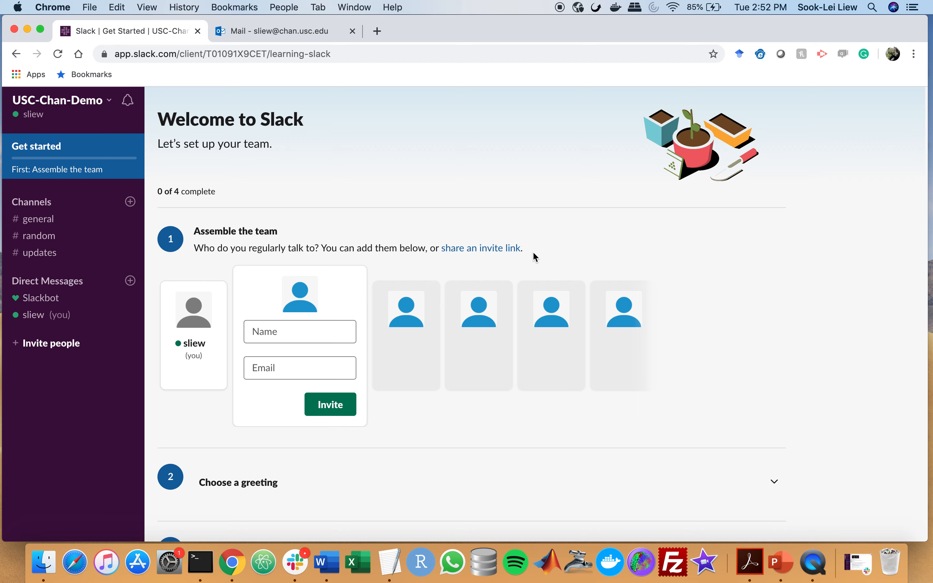
Expand the greeting choices and pick a Custom greeting instead of a preset
scroll(290, 350, "down", 2)
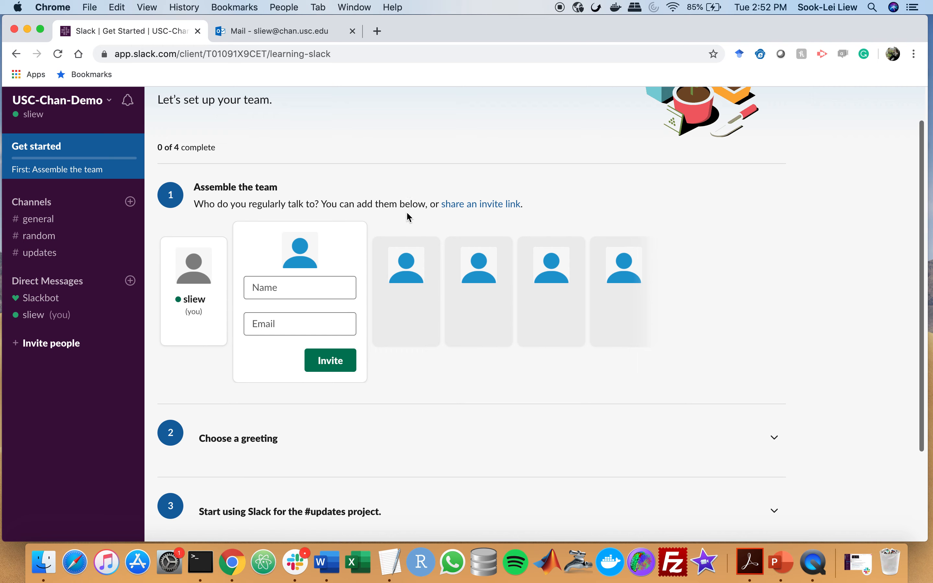
scroll(408, 216, "down", 5)
left_click(403, 327)
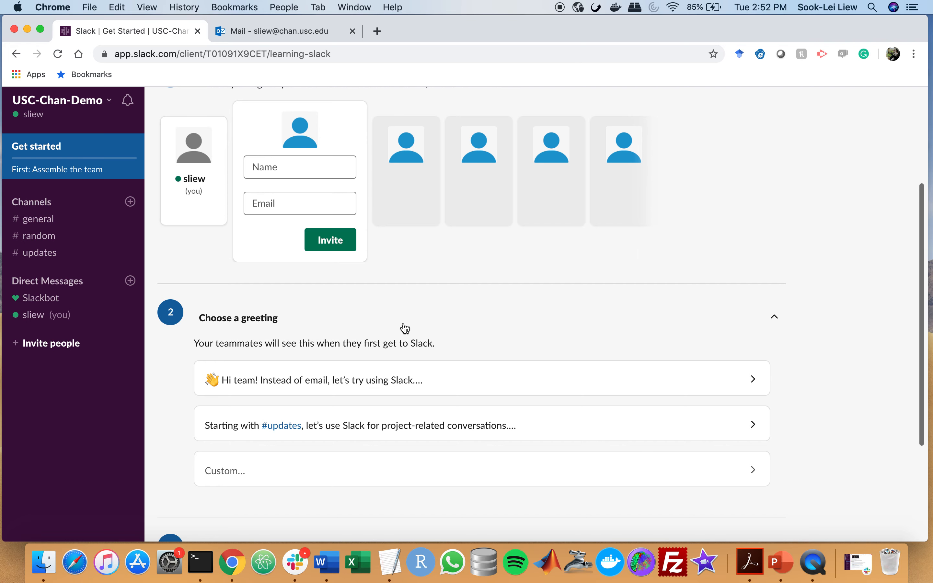
scroll(402, 308, "down", 2)
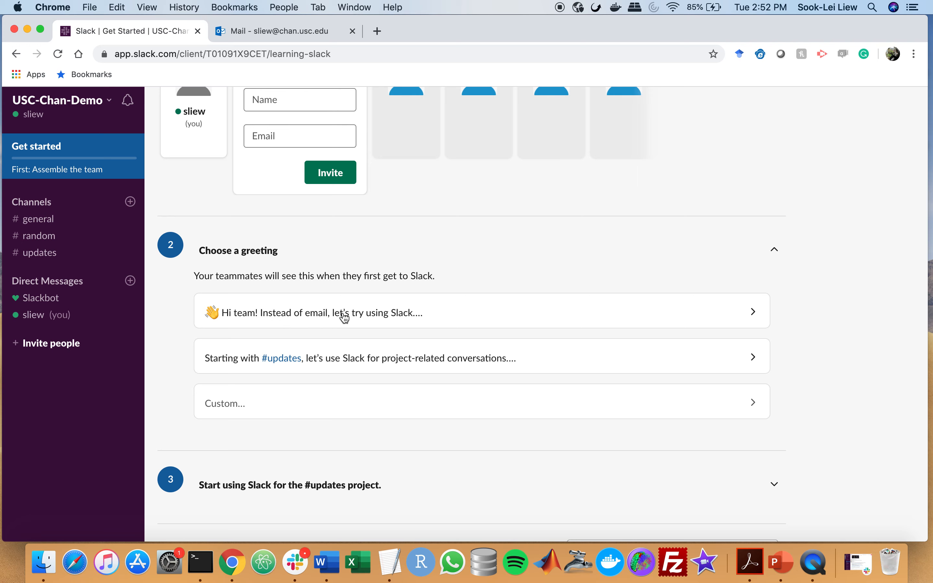
scroll(548, 312, "down", 1)
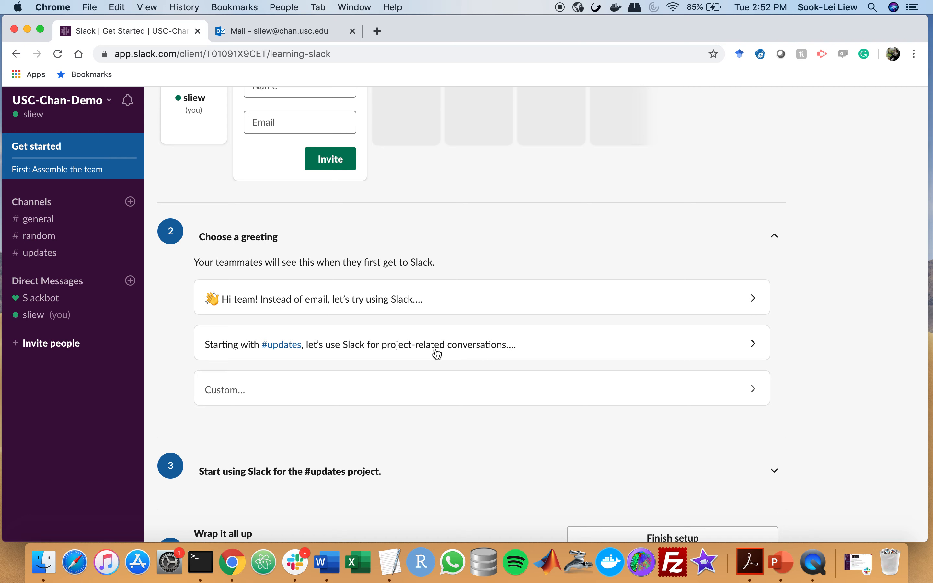
left_click(345, 388)
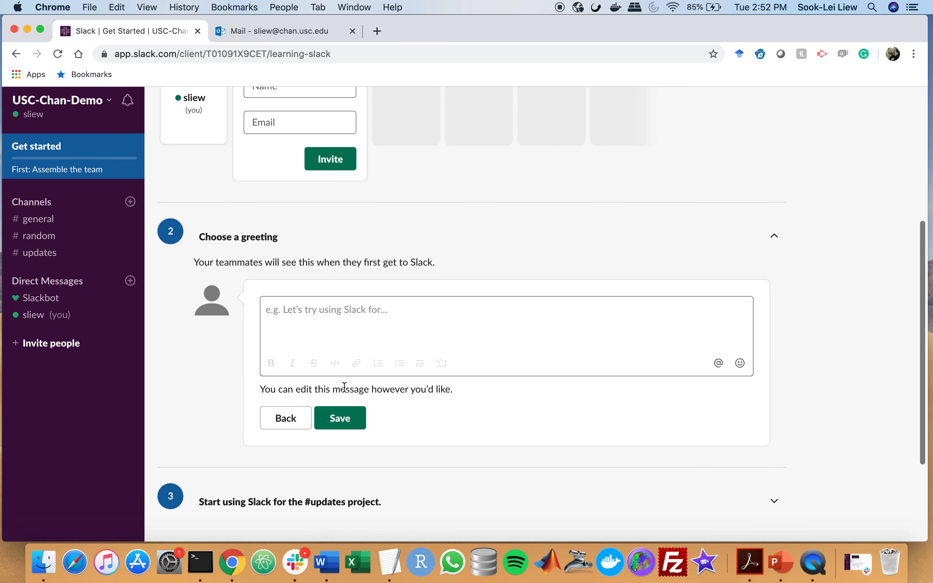
Save the greeting 'Hi! This is a demo of how to make a new Slack workspace and get started with it!'
left_click(330, 319)
type("Hi")
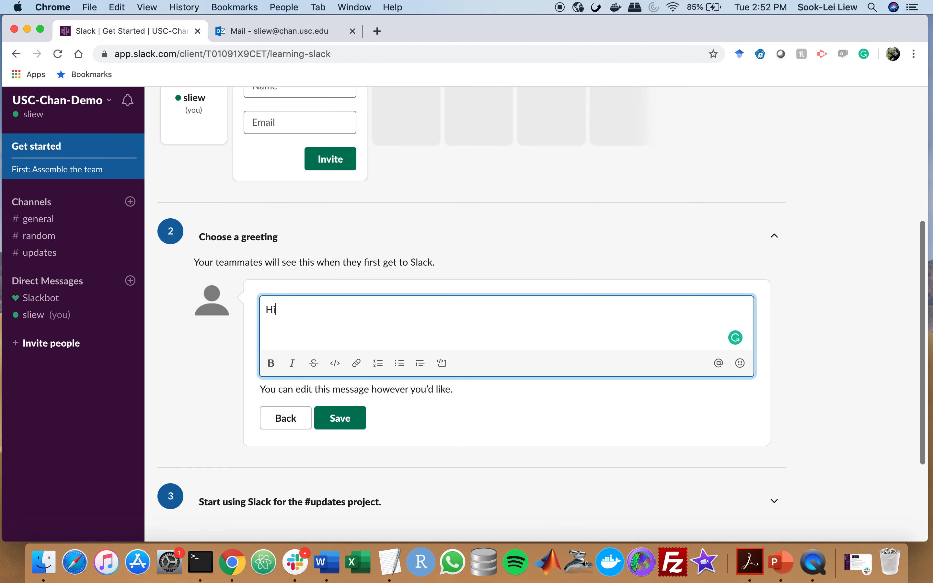
type("! Thi")
key("BackSpace")
type("his")
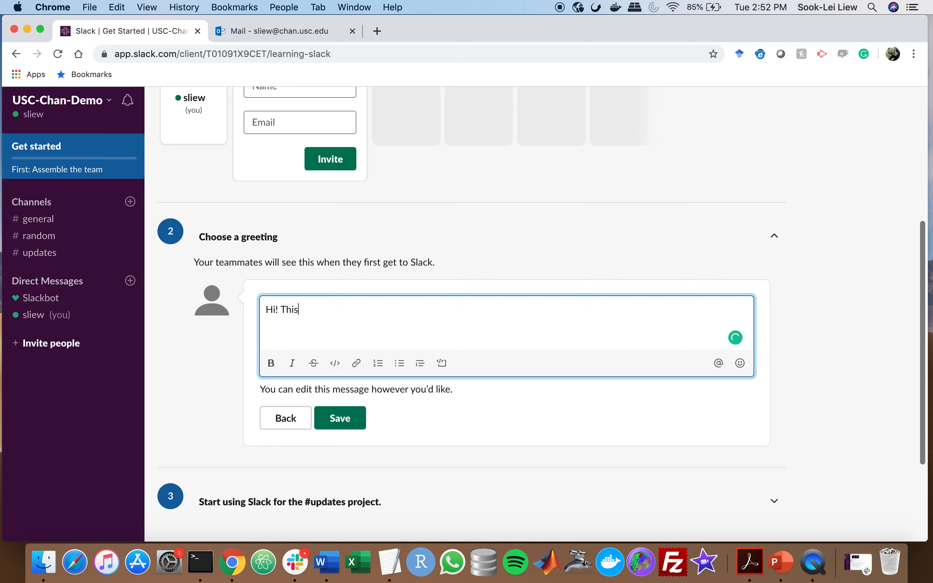
type(" is a demo of how to usemake a new suse")
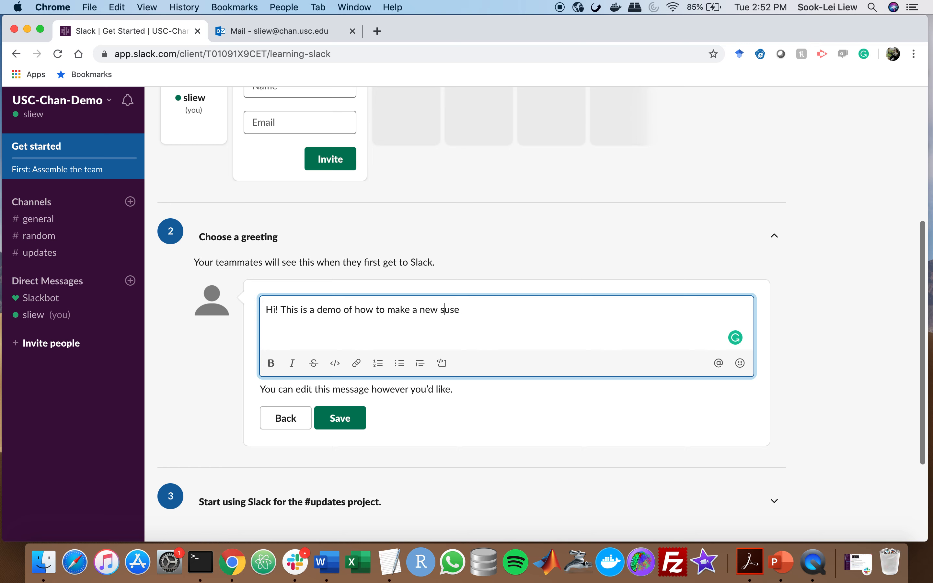
key("BackSpace")
type("Slack workspace and")
key("shift+End")
type("get st")
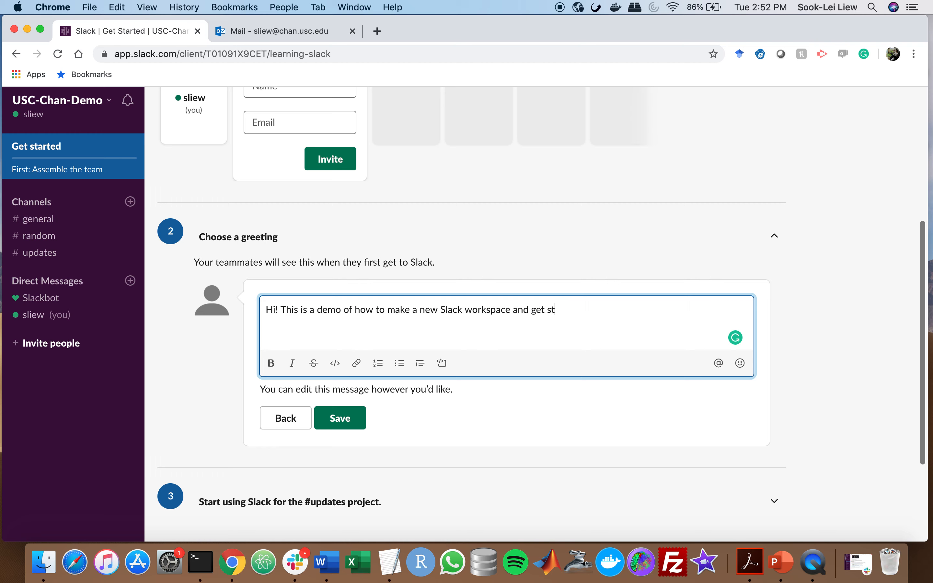
type("arted with it!")
left_click(339, 418)
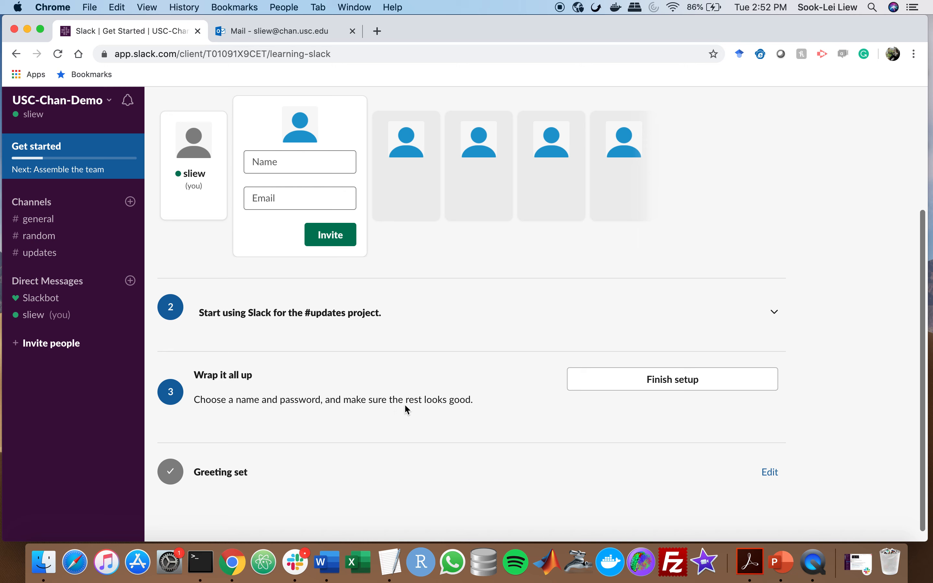
Enter your full name and account password, and opt out of Slack tips e-mails
left_click(651, 387)
left_click(463, 314)
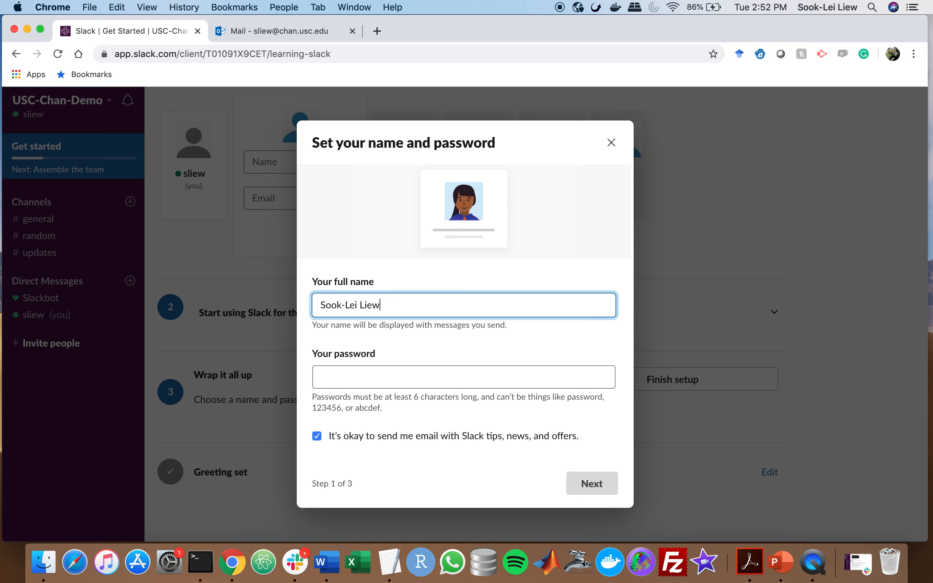
left_click(394, 380)
type("••••••••••••")
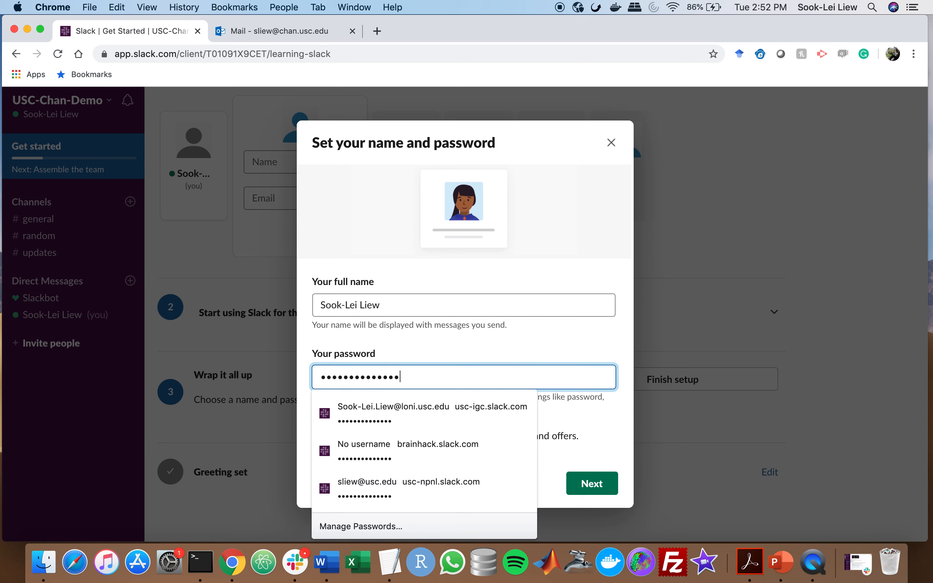
left_click(443, 338)
left_click(348, 435)
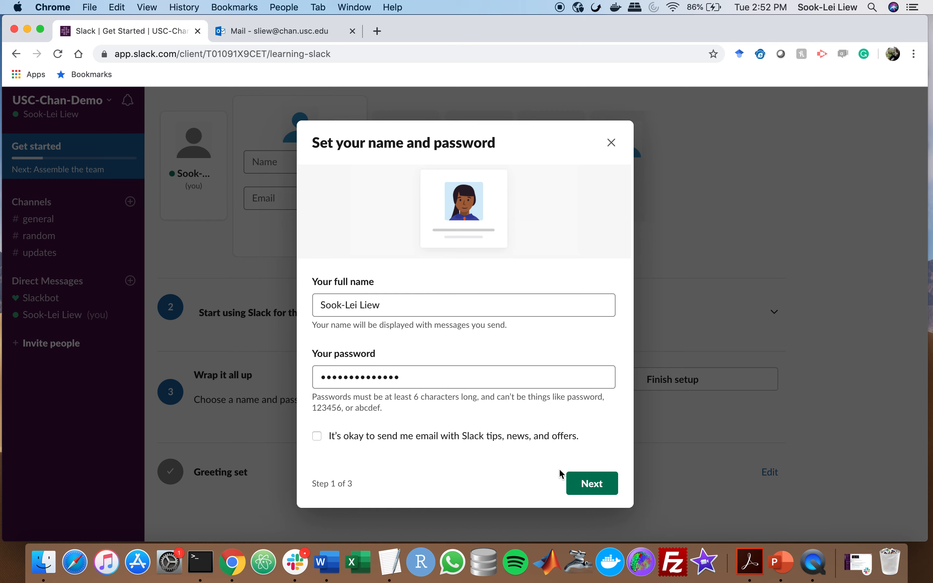
left_click(598, 492)
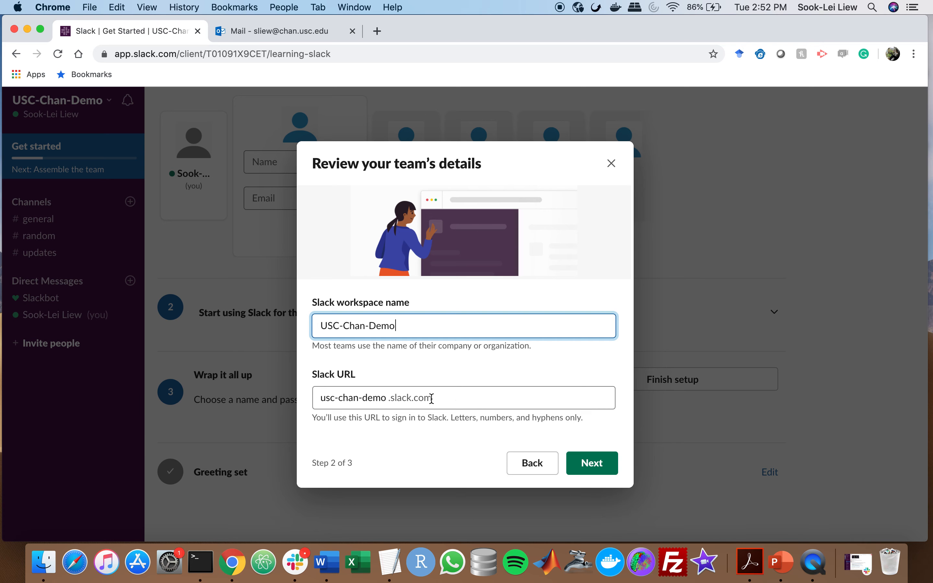
Keep the workspace name and URL unchanged
left_click(446, 395)
left_click_drag(446, 395, 327, 396)
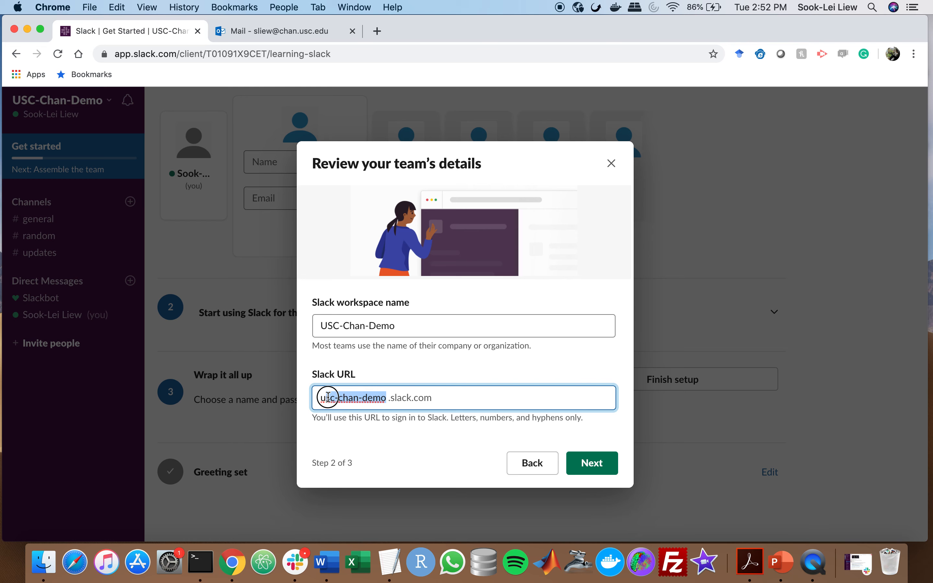
left_click(421, 393)
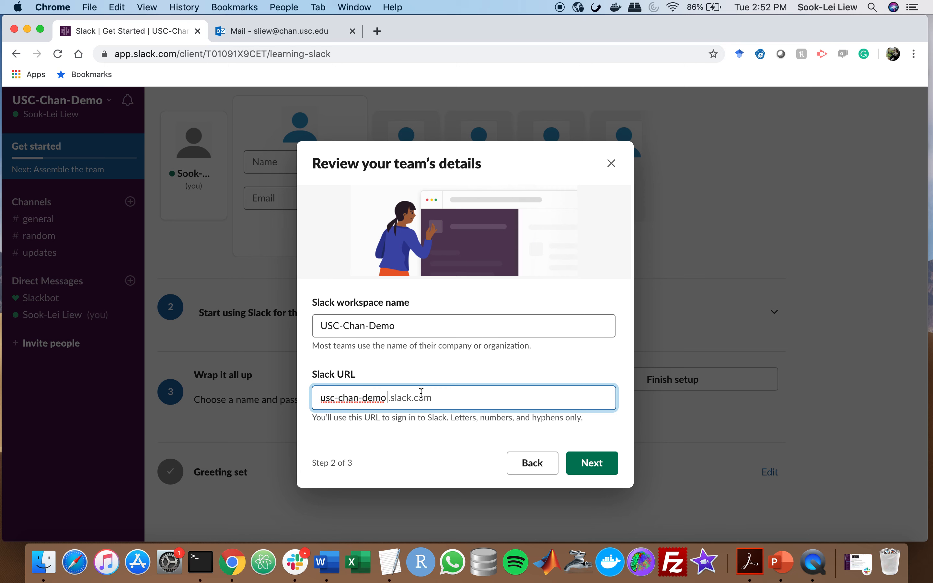
left_click(596, 468)
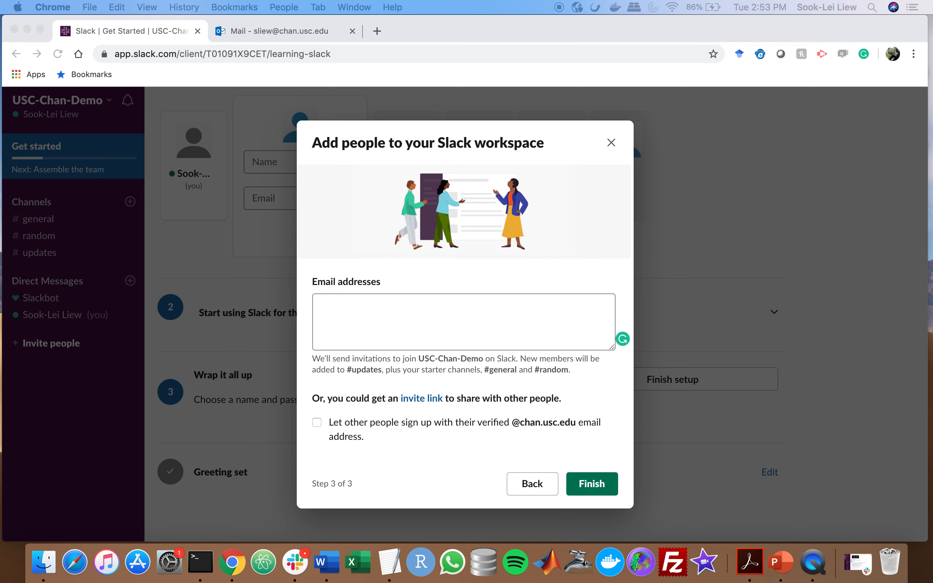
Invite a teammate by pasted e-mail, allow chan.usc.edu sign-ups, and send the invitation
left_click(454, 341)
key("super+v")
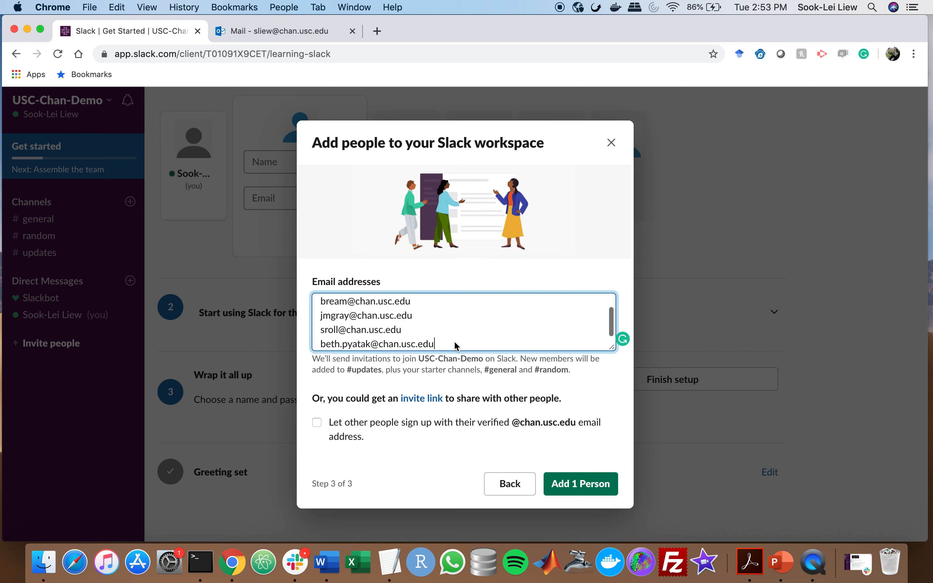
scroll(455, 344, "up", 1)
scroll(454, 344, "down", 1)
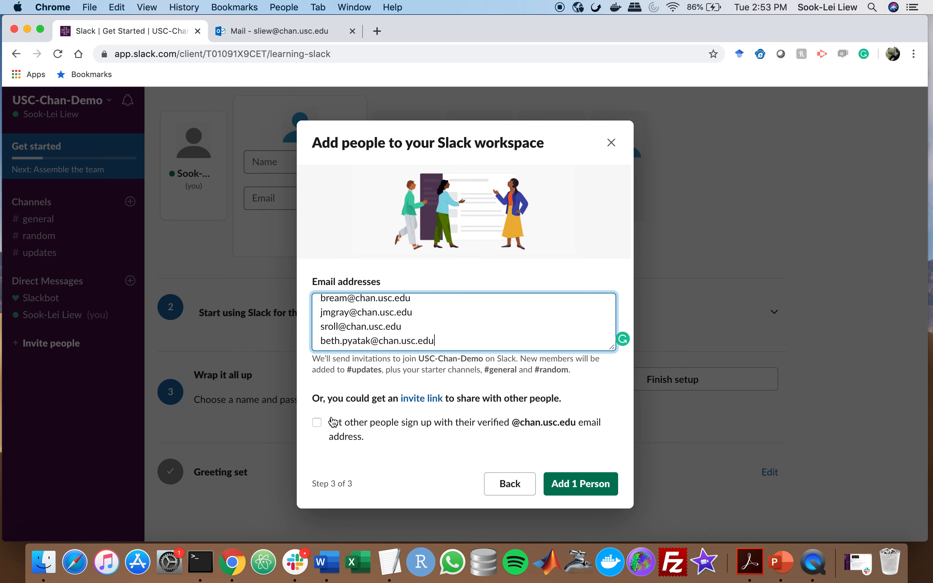
left_click(418, 399)
left_click(370, 405)
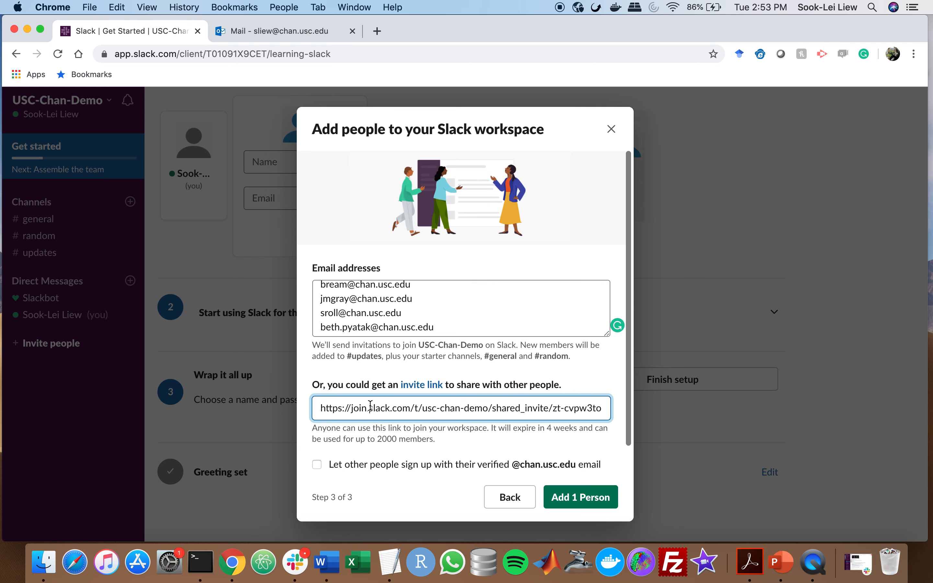
triple_click(370, 406)
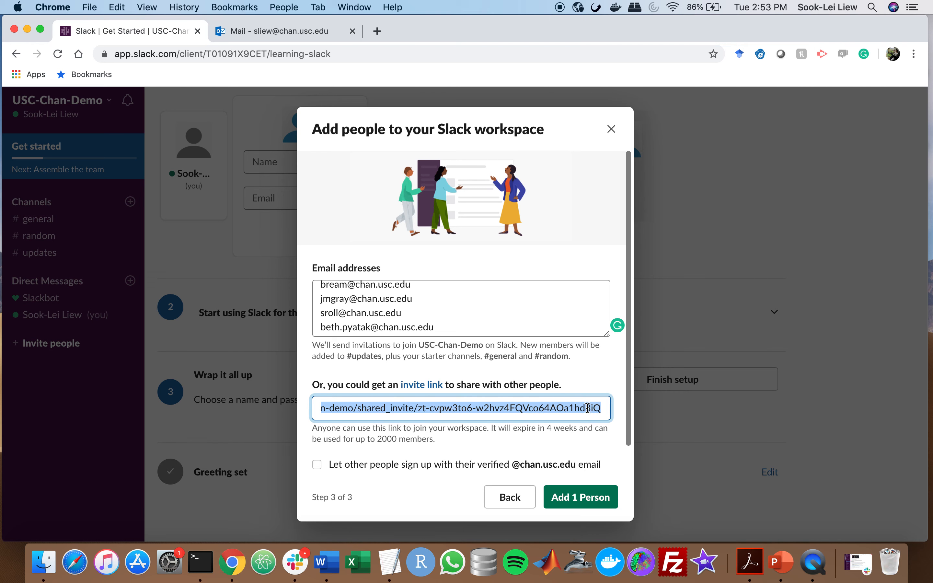
left_click(317, 466)
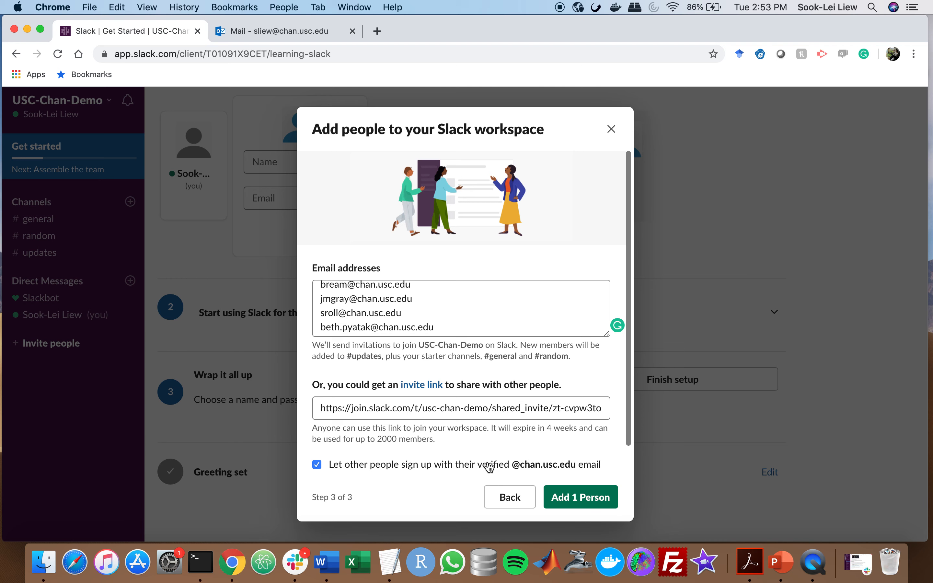
left_click(586, 497)
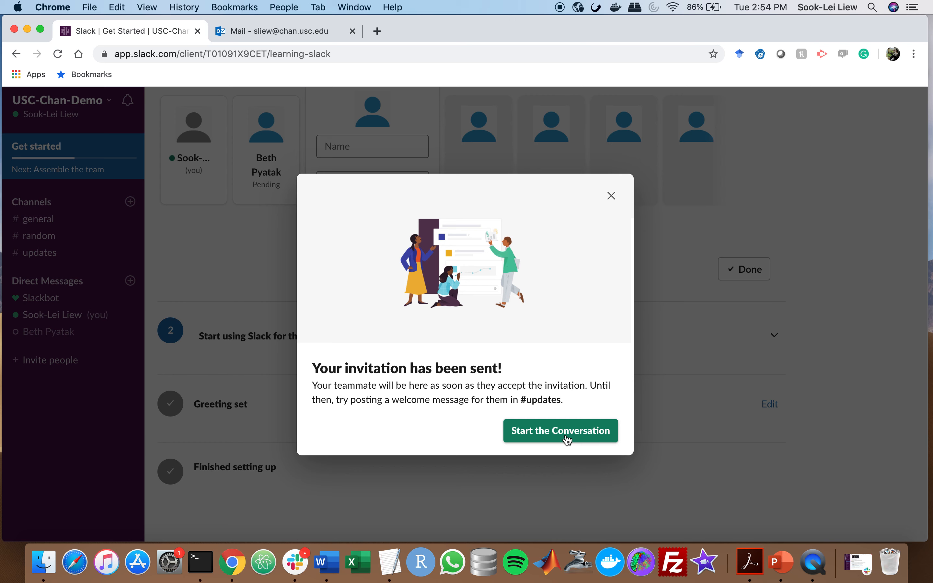
Close the invitation confirmation and review the Get Started checklist
left_click(538, 434)
scroll(364, 301, "up", 5)
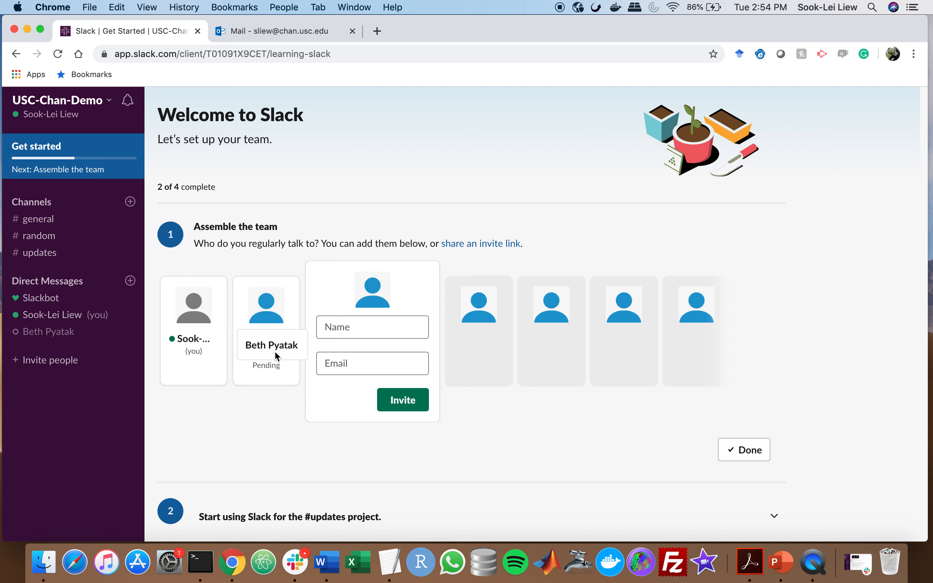
left_click(349, 332)
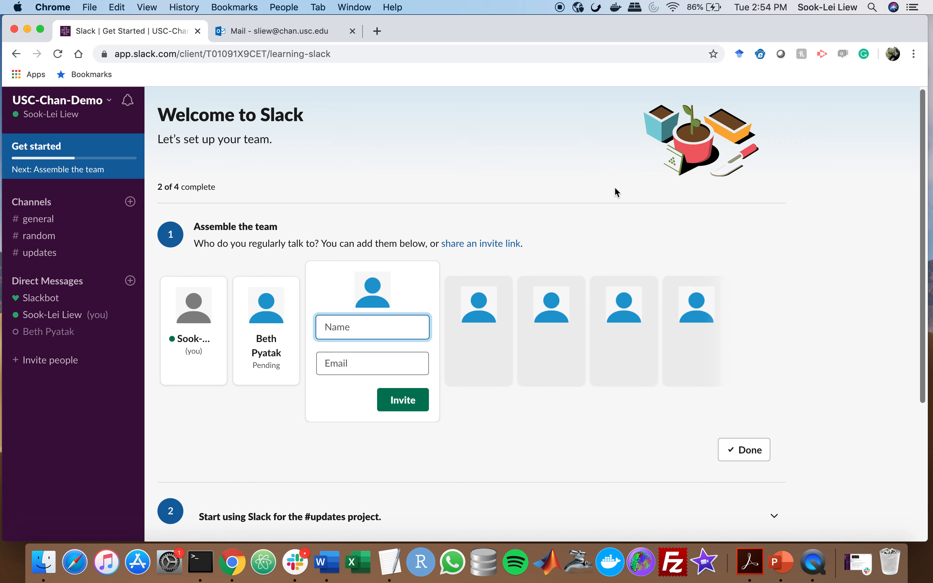
scroll(670, 231, "down", 3)
scroll(668, 224, "up", 5)
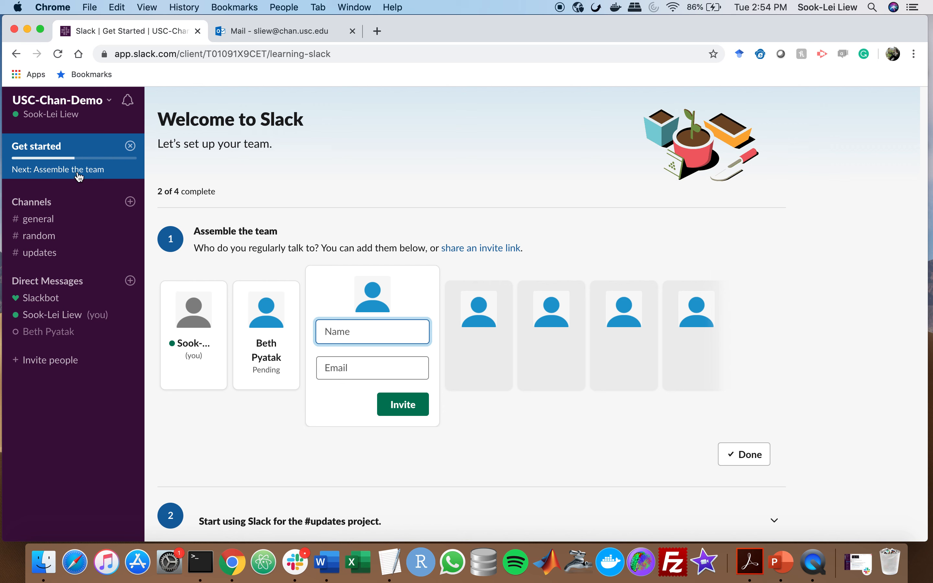
scroll(218, 207, "down", 4)
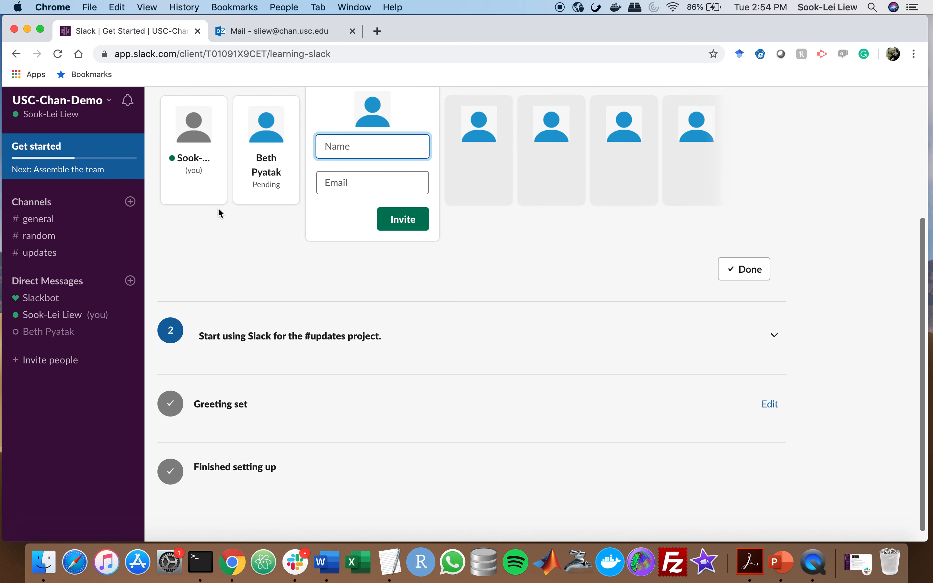
Expand and collapse the checklist step for starting in #updates
left_click(266, 344)
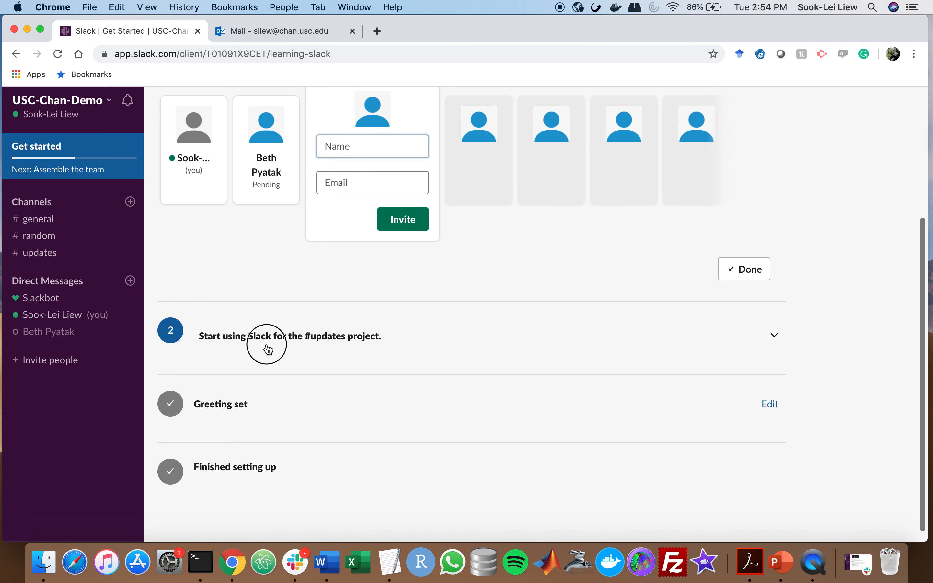
scroll(269, 350, "down", 2)
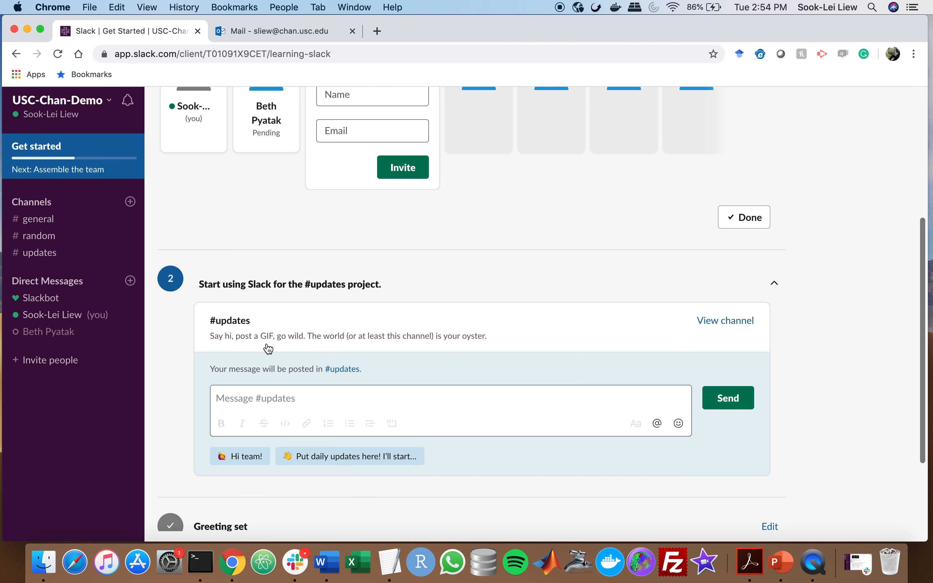
scroll(270, 340, "up", 4)
left_click(775, 432)
scroll(229, 232, "up", 4)
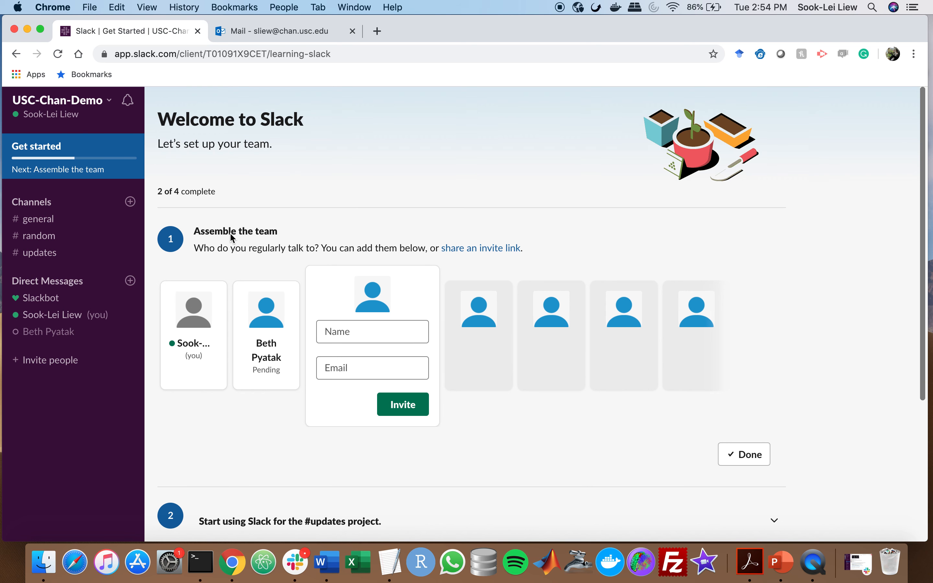
Confirm removing Get started from the sidebar so #general opens
left_click(131, 148)
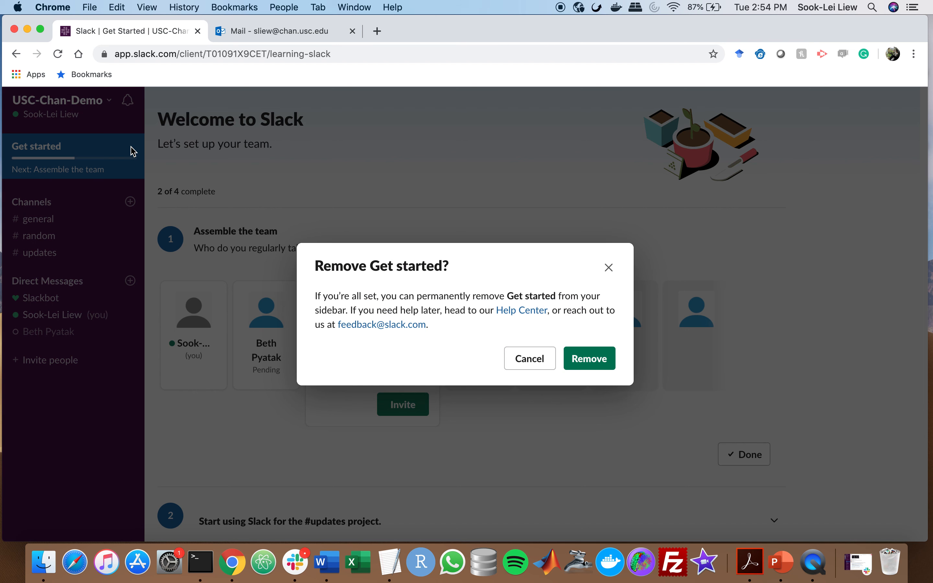
left_click(589, 359)
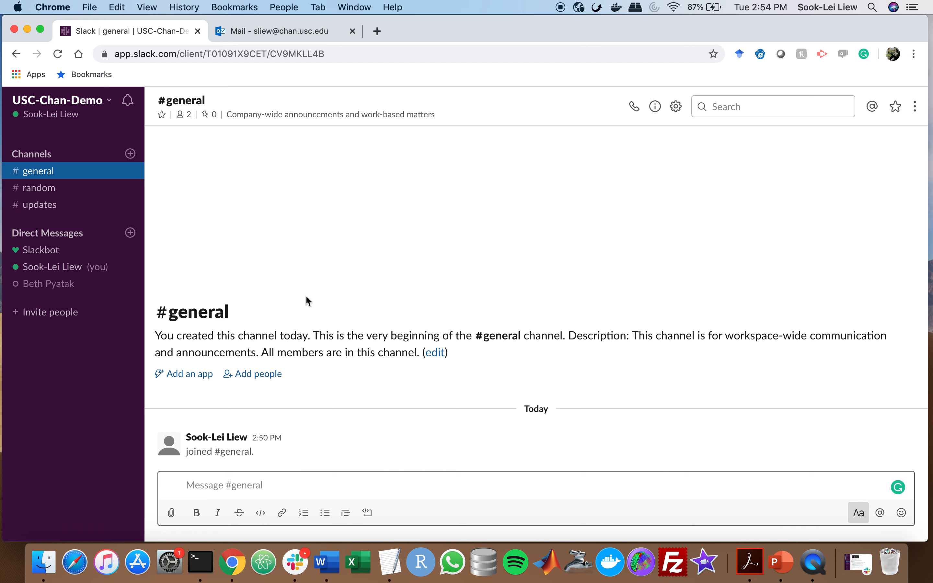
left_click(272, 324)
left_click_drag(199, 336, 314, 336)
left_click(314, 336)
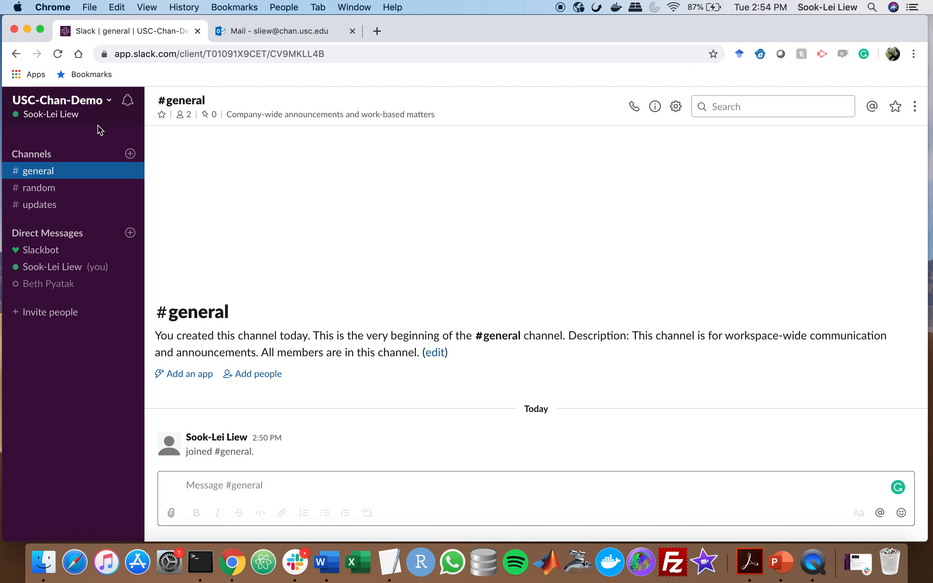
left_click(49, 192)
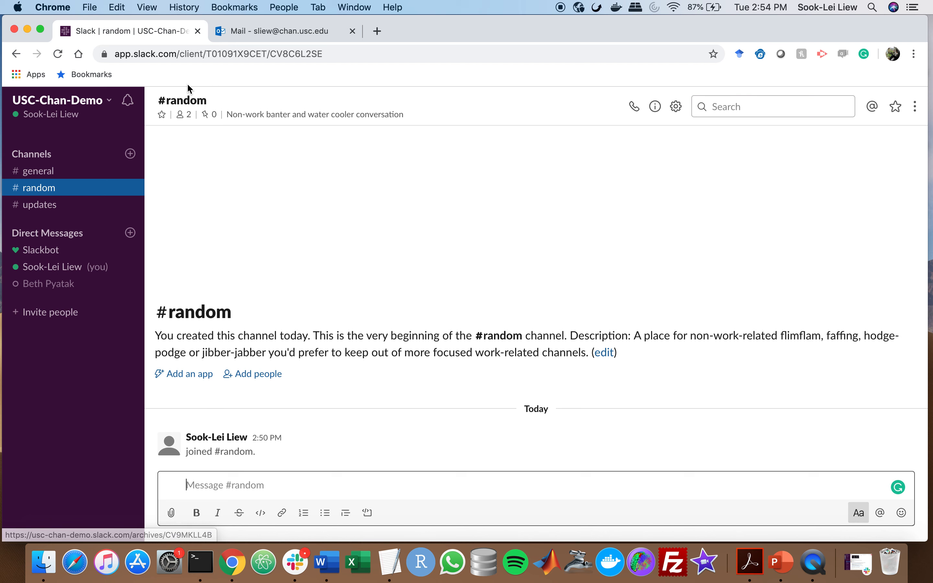
left_click(43, 211)
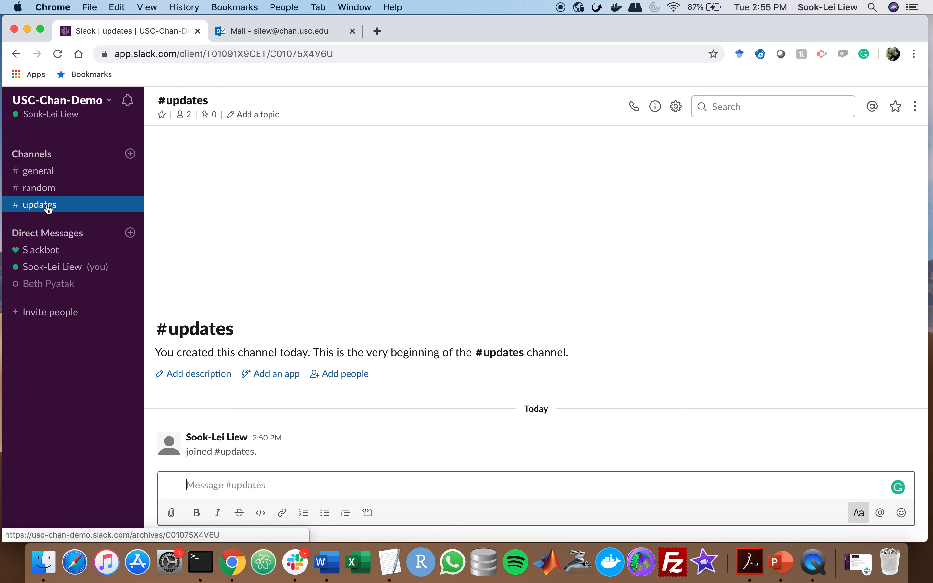
left_click(45, 174)
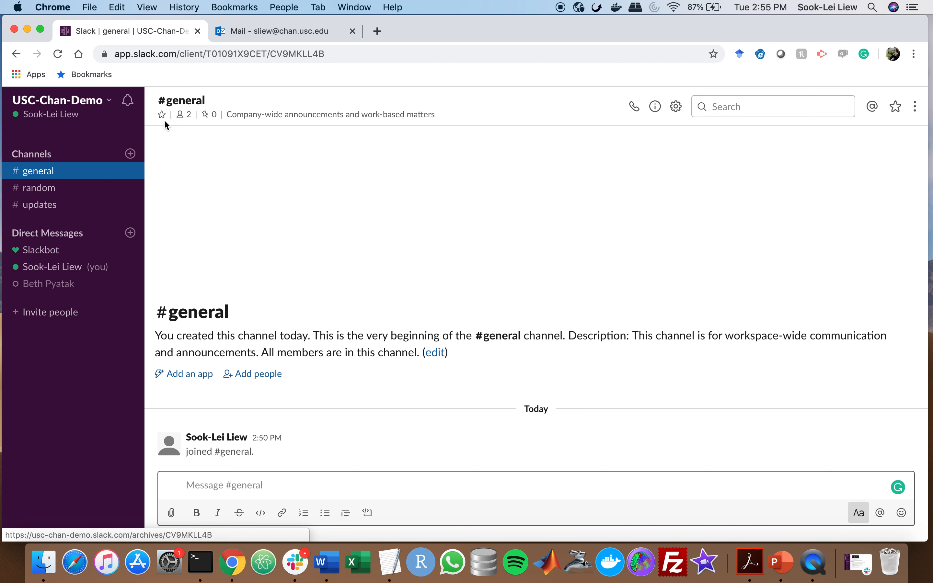
left_click(186, 117)
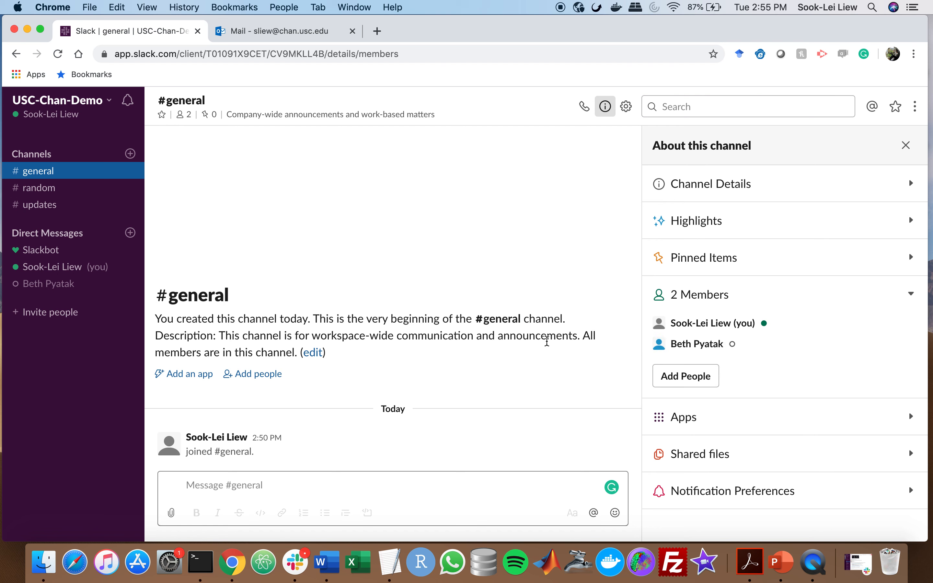
left_click(210, 484)
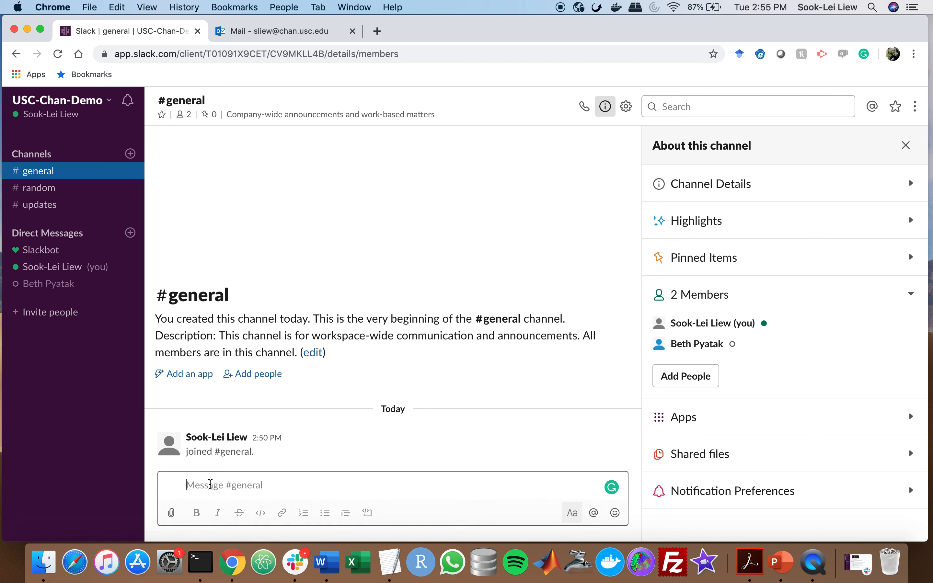
left_click(908, 150)
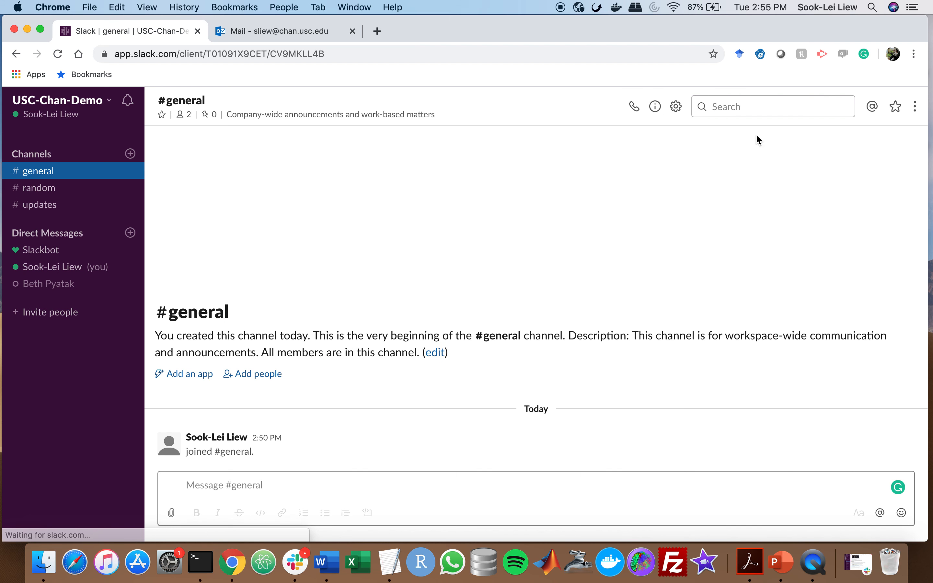
Post 'Hi everyone! Welcome to my slack channel' in #general and react with a thumbs-up
left_click(234, 484)
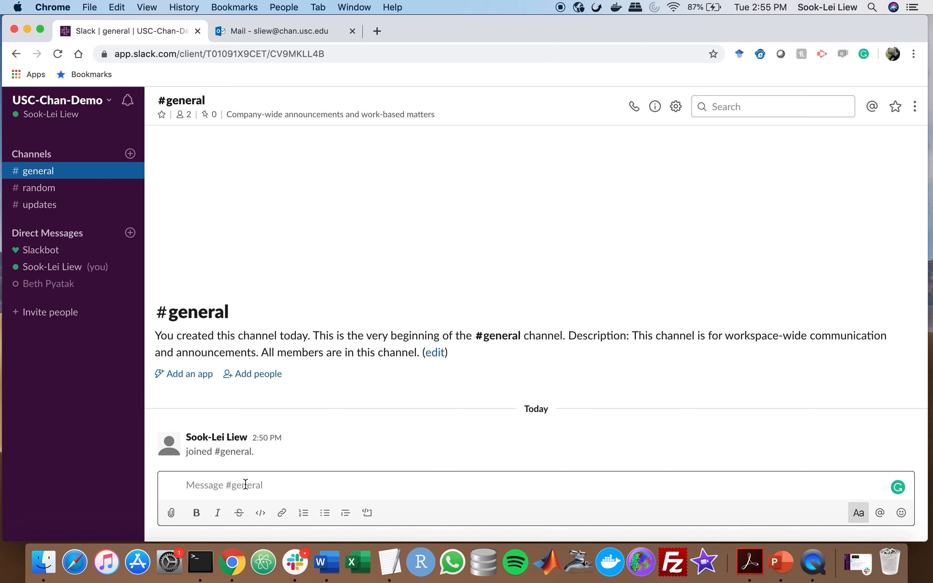
type("Hi everyone!")
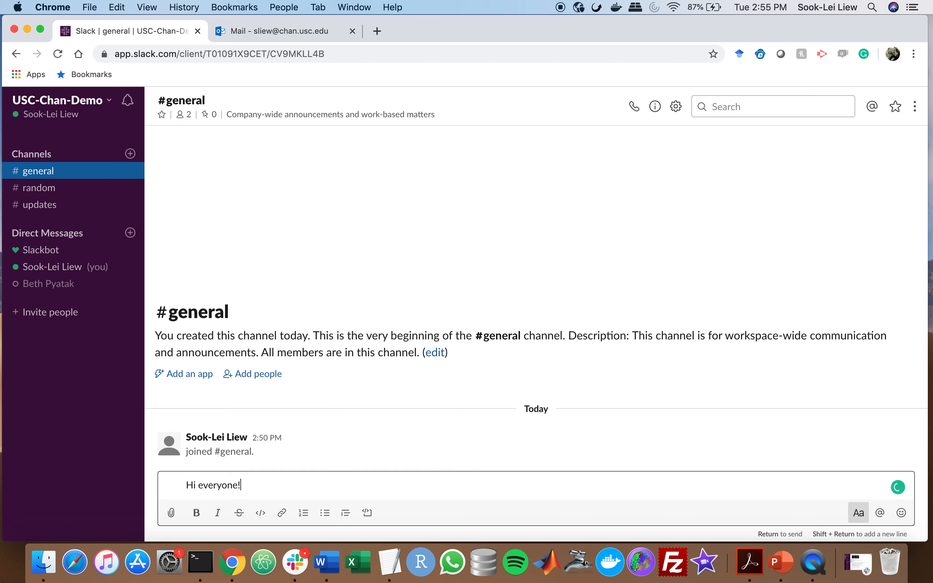
type(" Welcome to my slack channel!")
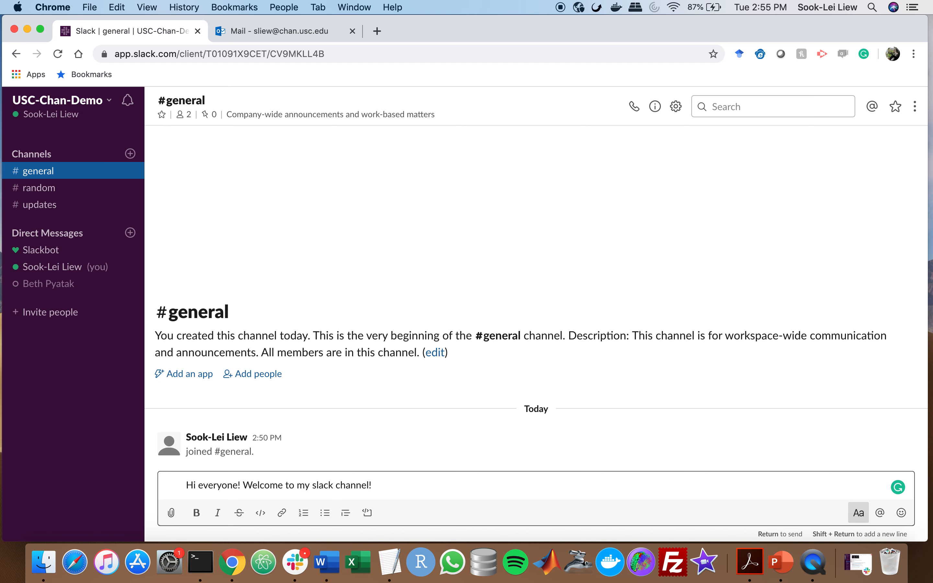
key("Return")
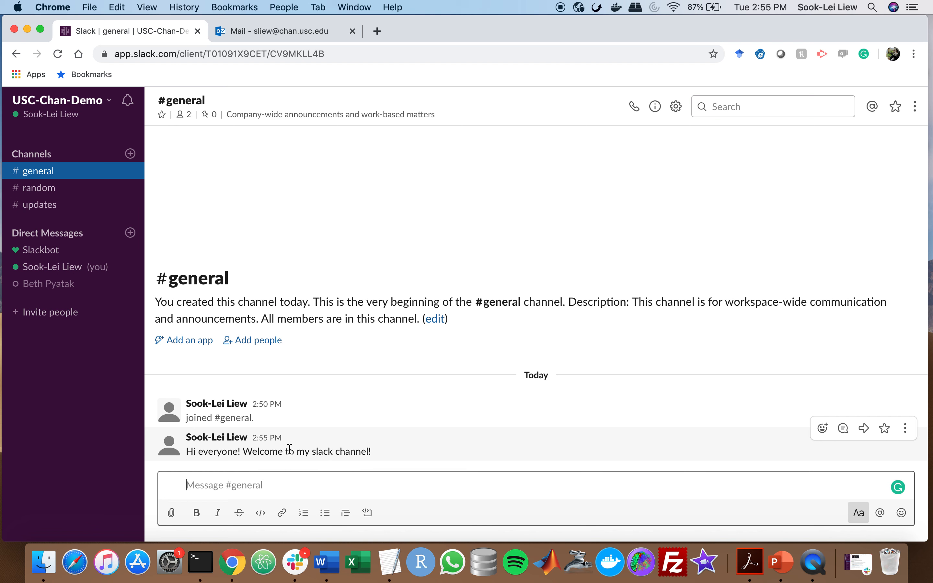
left_click(342, 450)
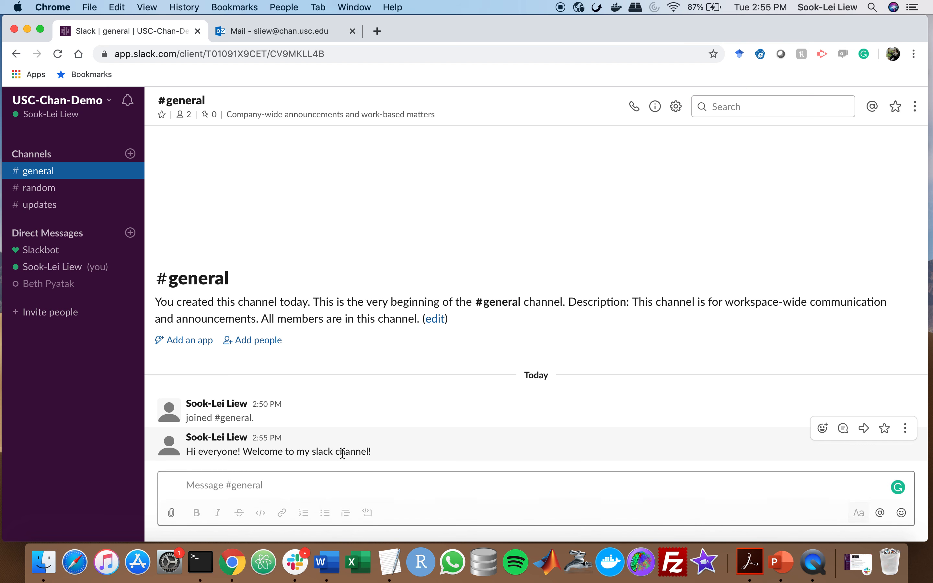
left_click(824, 429)
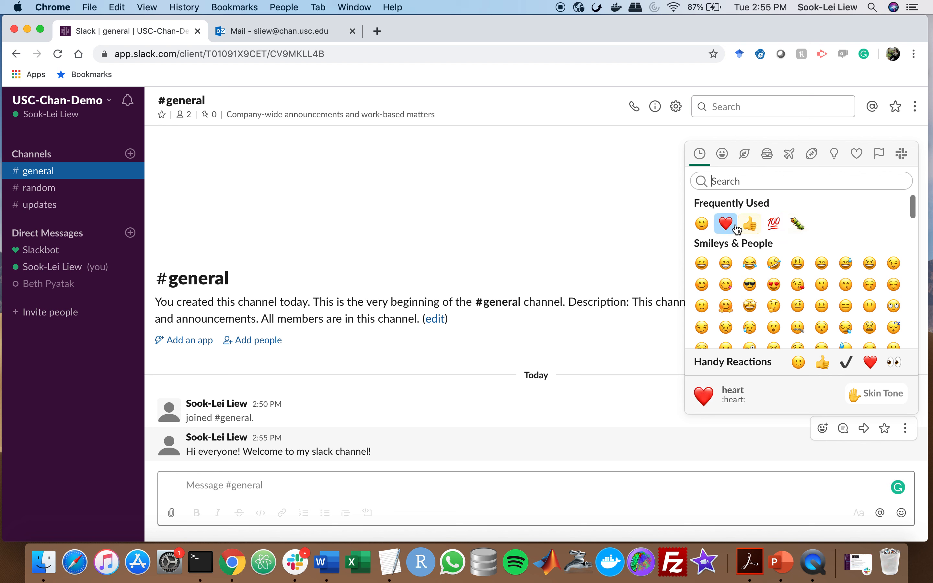
left_click(750, 224)
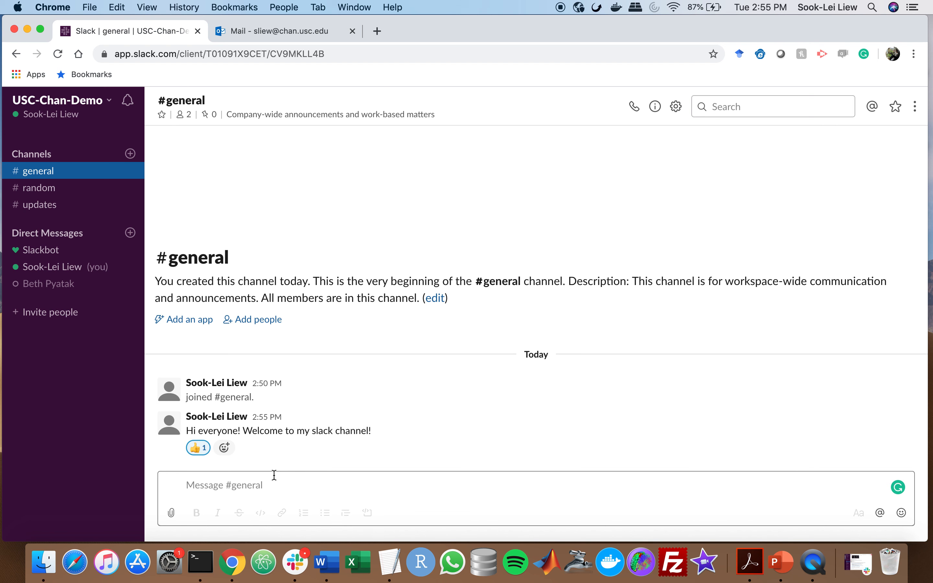
Post 'How about that weather?' in #general
left_click(268, 481)
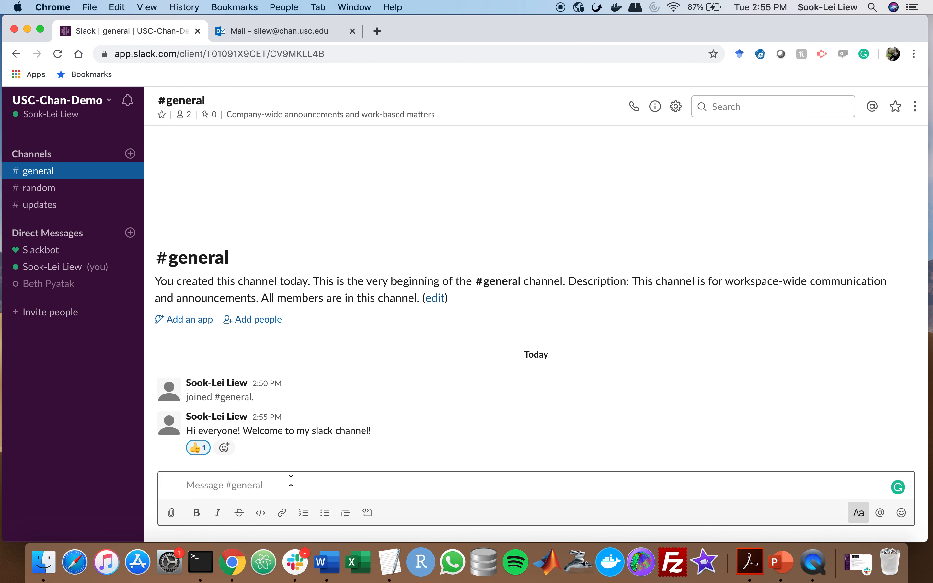
type("How about that weather?")
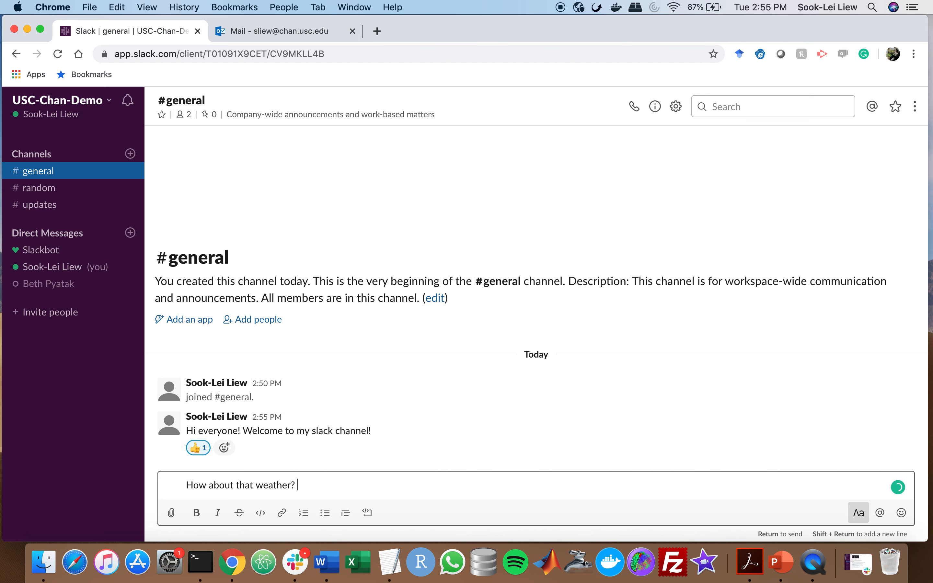
key("Return")
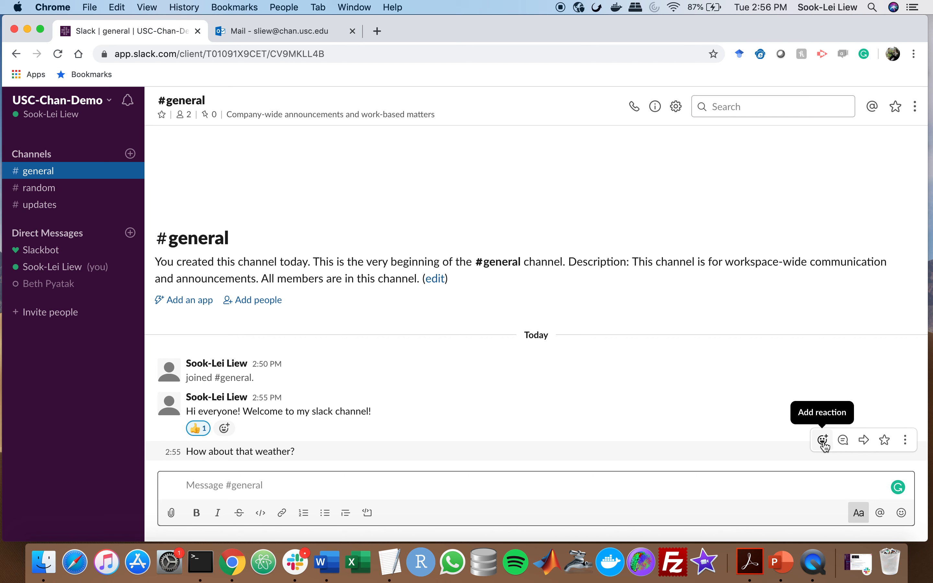
Reply 'Yes, it's nice today!' in a thread on the weather question in #general
left_click(844, 440)
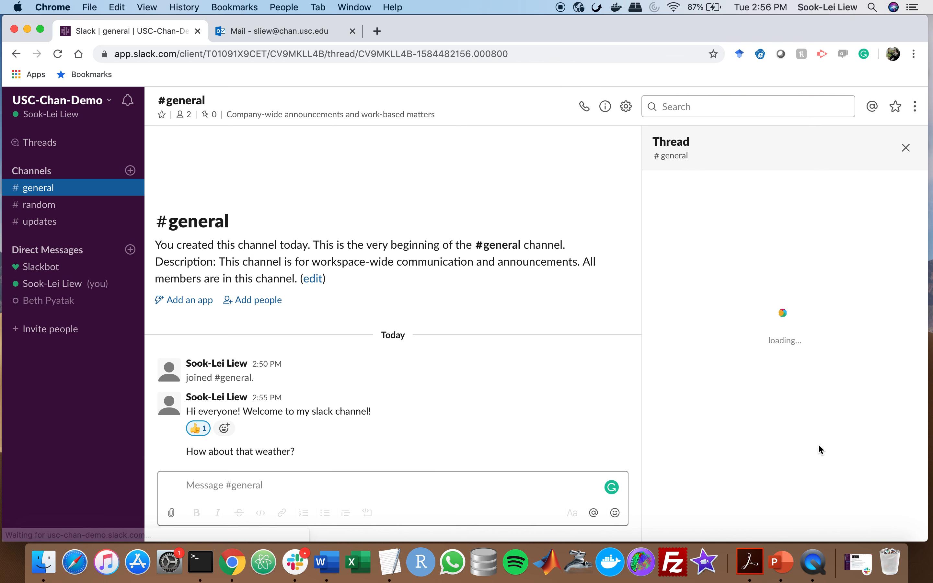
left_click(694, 236)
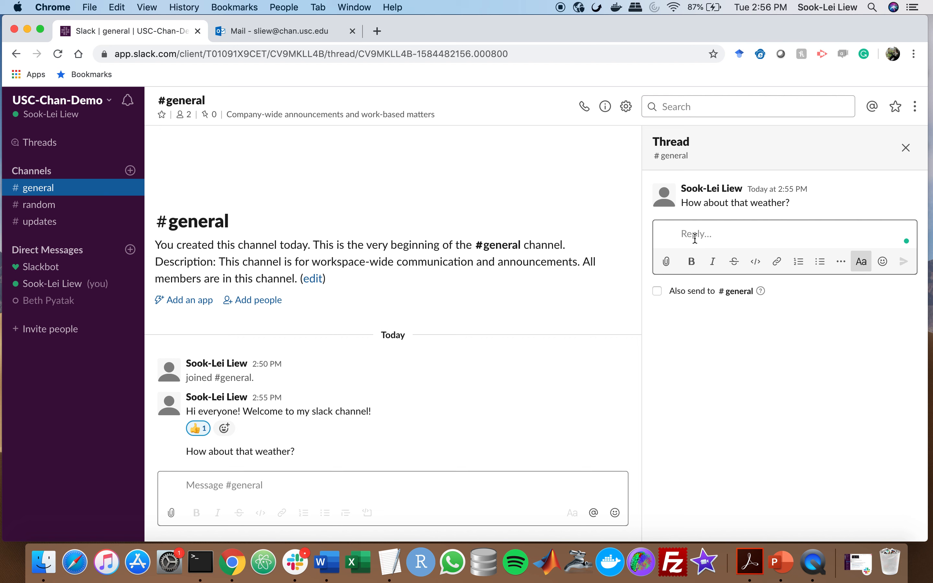
type("Yes")
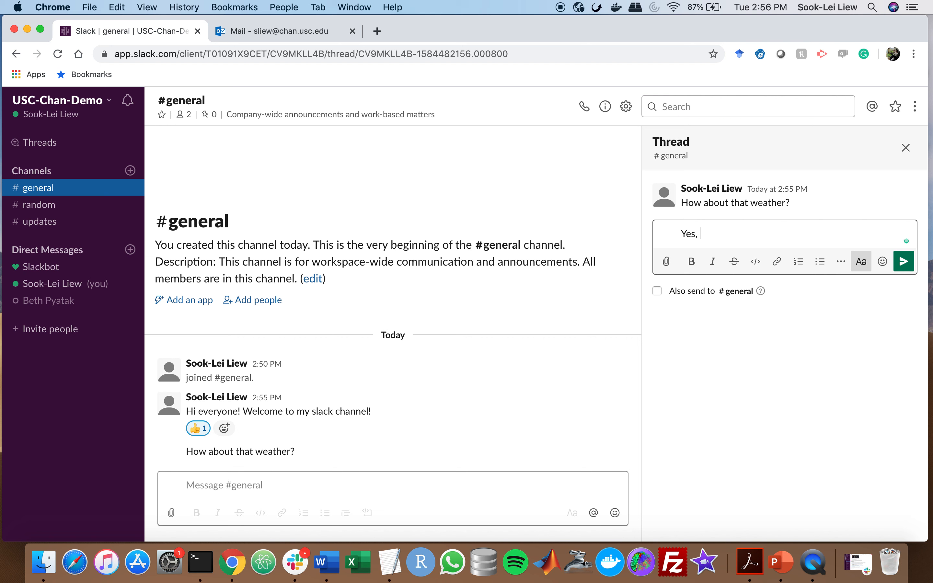
type(", it's nice today!")
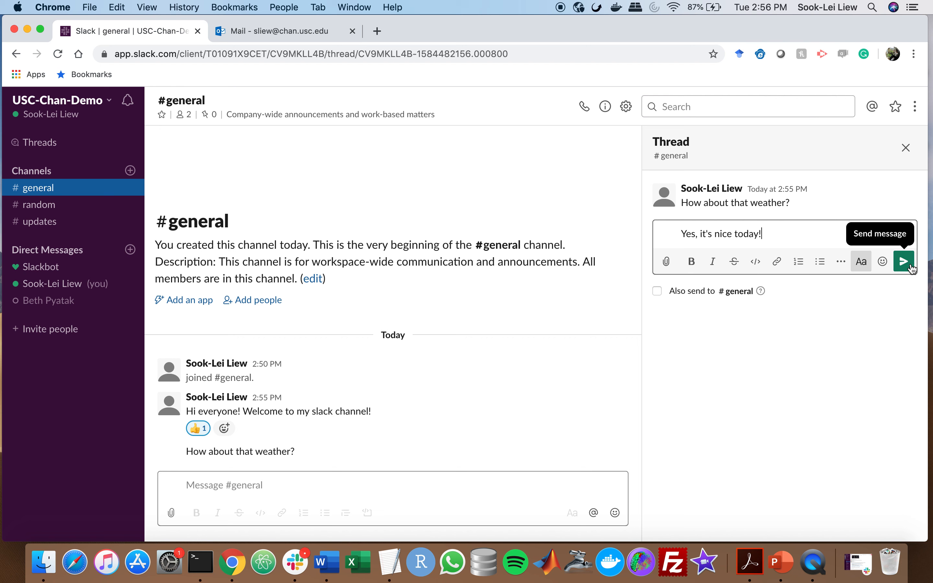
key("Return")
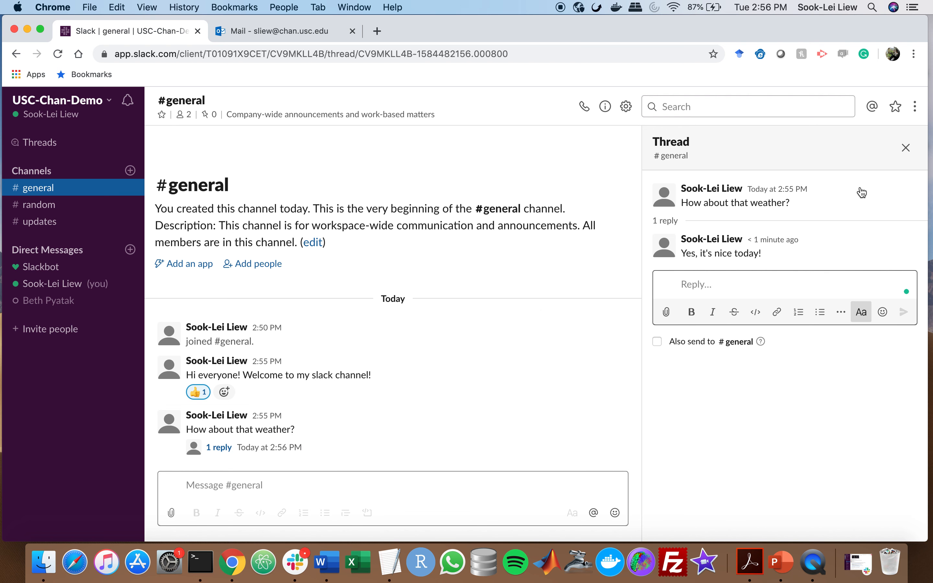
Close the thread panel, reopen the weather question's thread, and close it again
left_click(906, 148)
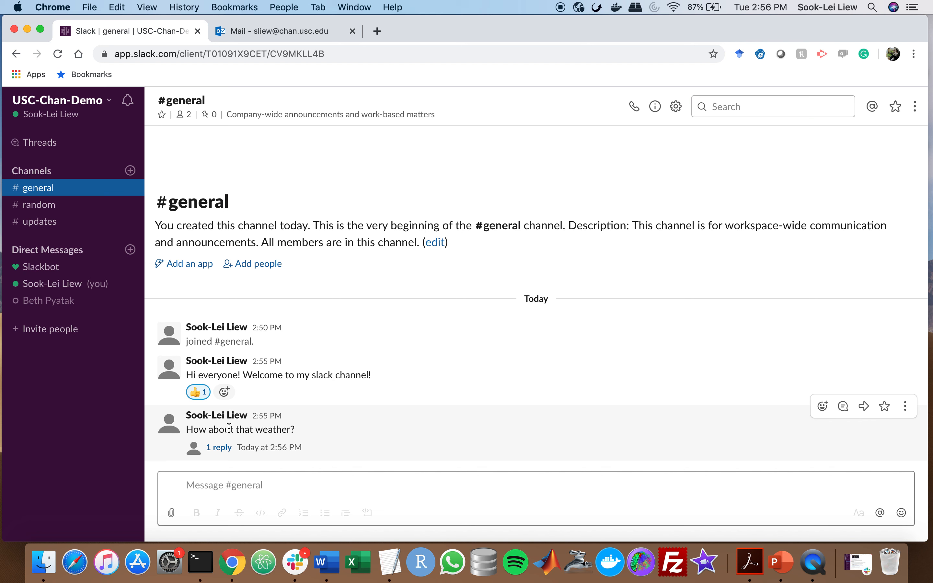
left_click(218, 448)
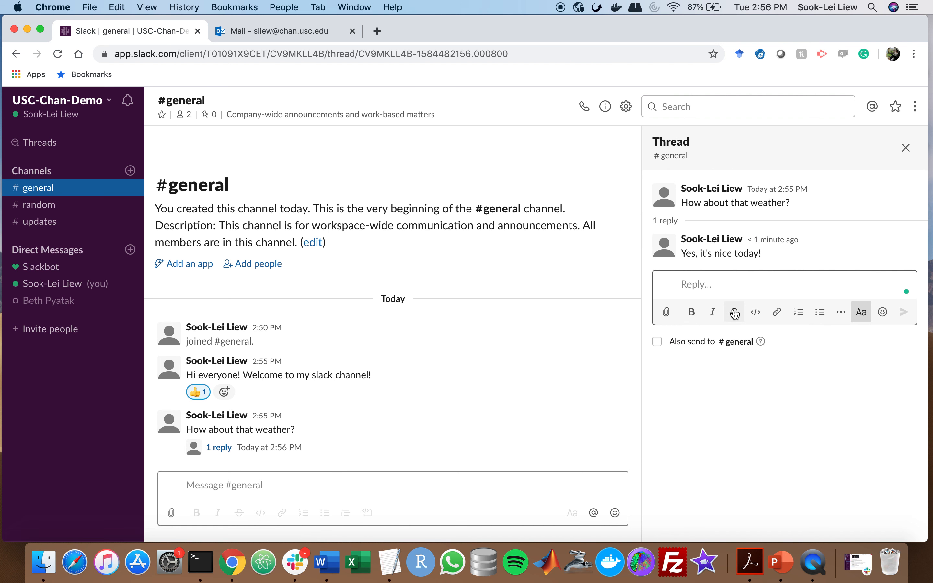
left_click(906, 147)
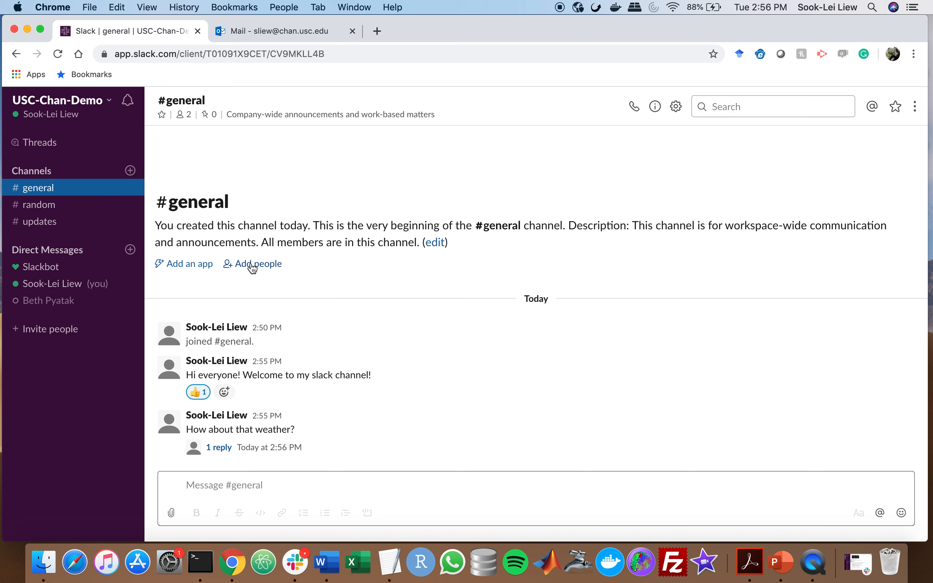
Invite a new teammate to USC-Chan-Demo by e-mail and check #general's 3 members
left_click(108, 102)
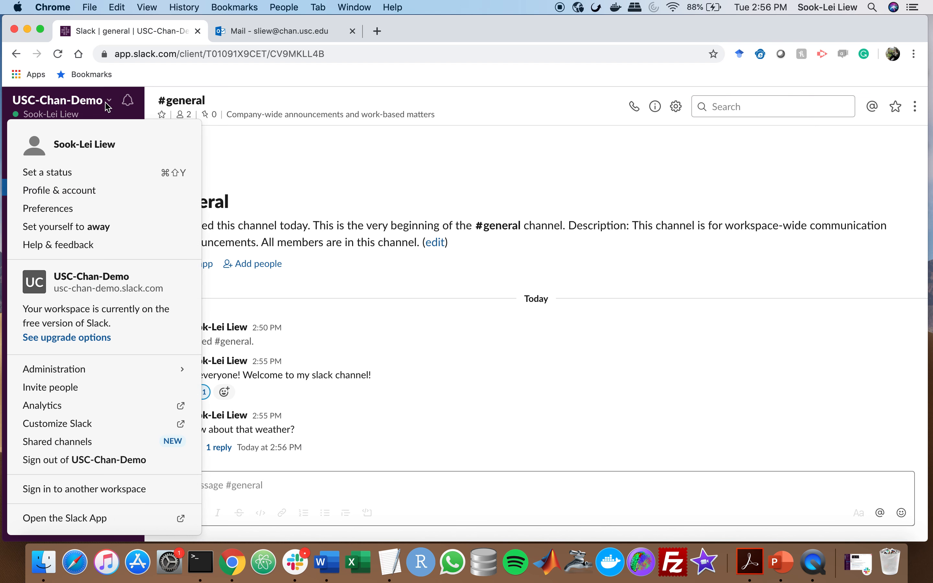
left_click(107, 104)
left_click(107, 103)
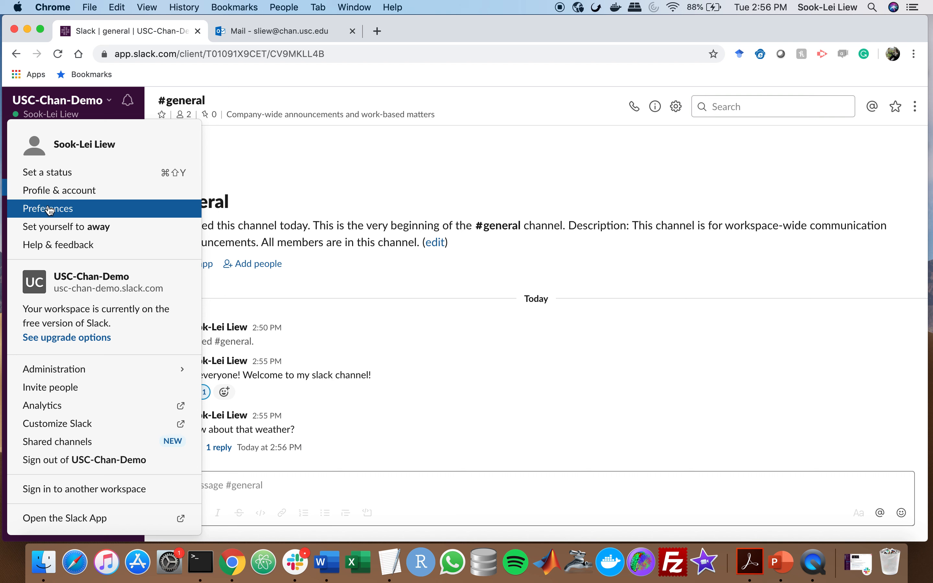
mouse_move(67, 371)
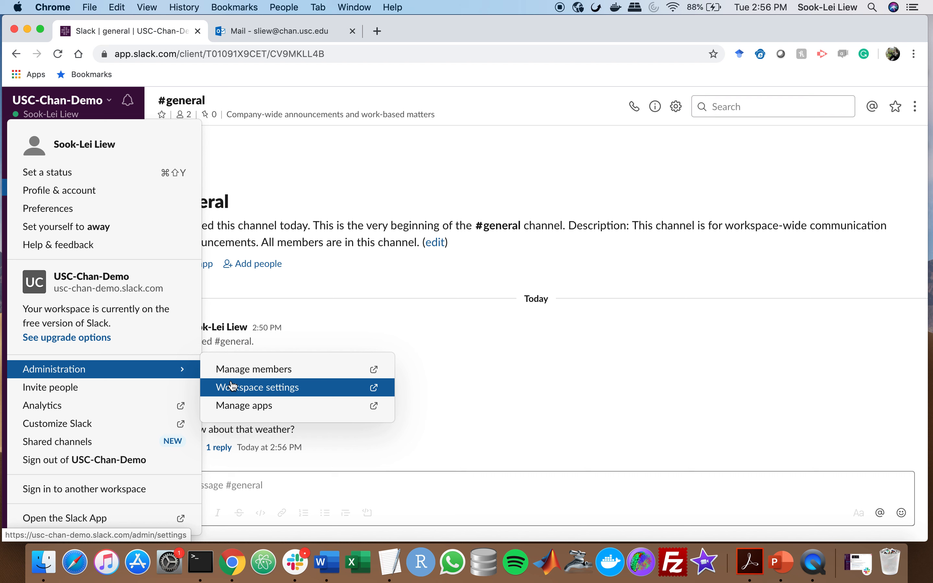
left_click(67, 388)
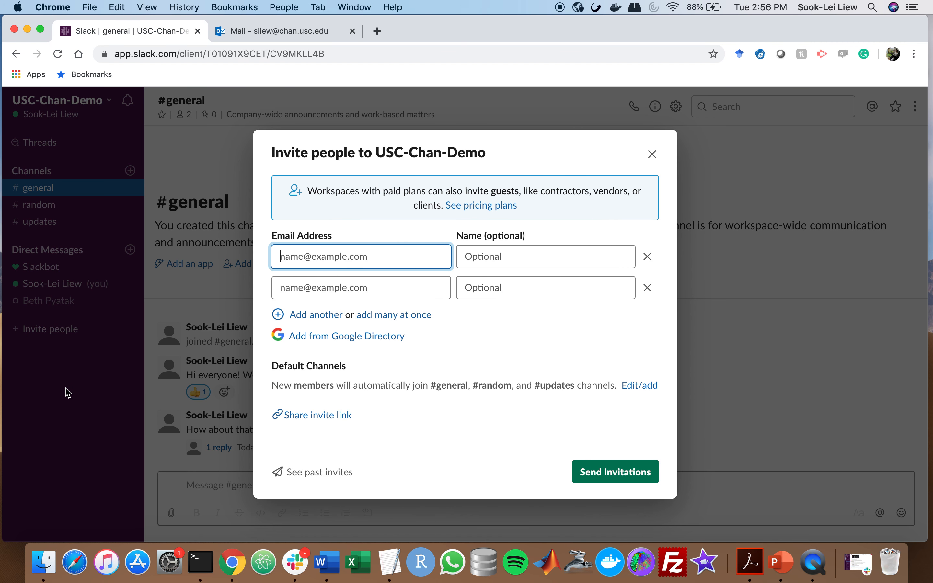
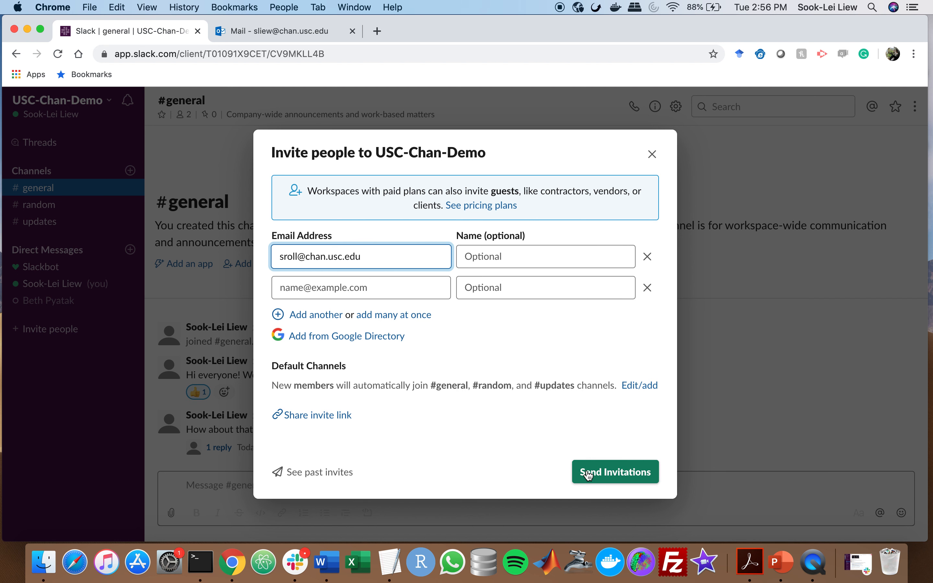
left_click(604, 476)
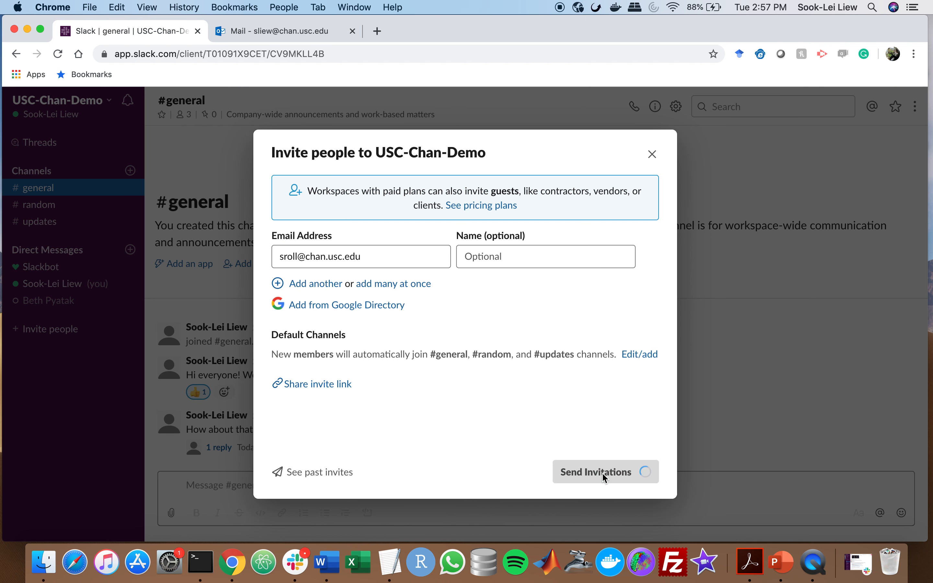
left_click(635, 474)
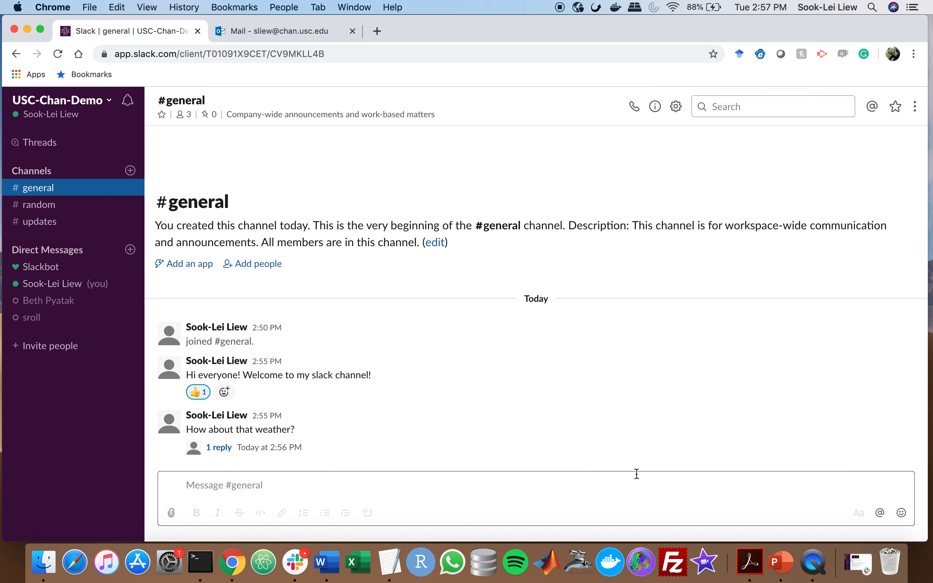
left_click(192, 118)
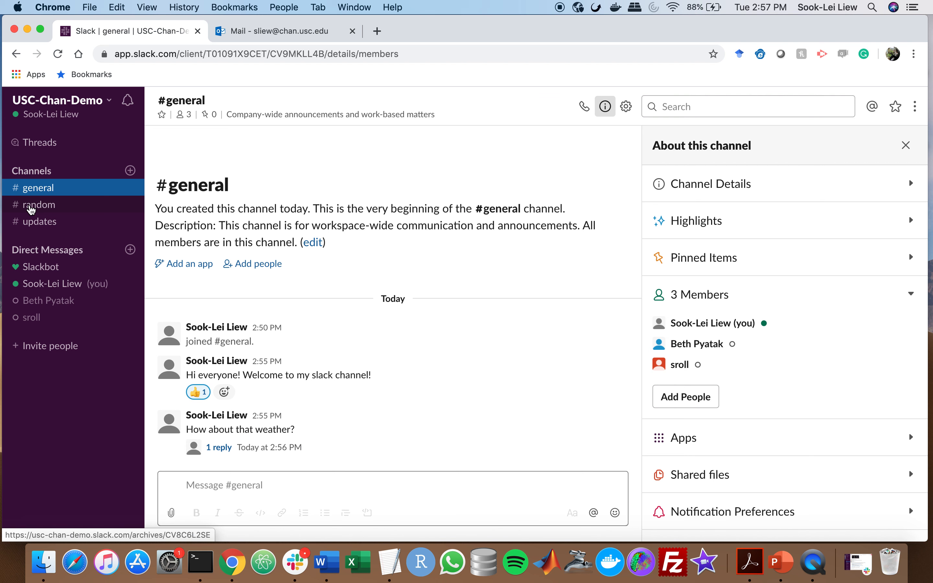
Switch to #random, back to #general, and then to #random again
left_click(31, 209)
left_click_drag(290, 319, 306, 328)
left_click(309, 330)
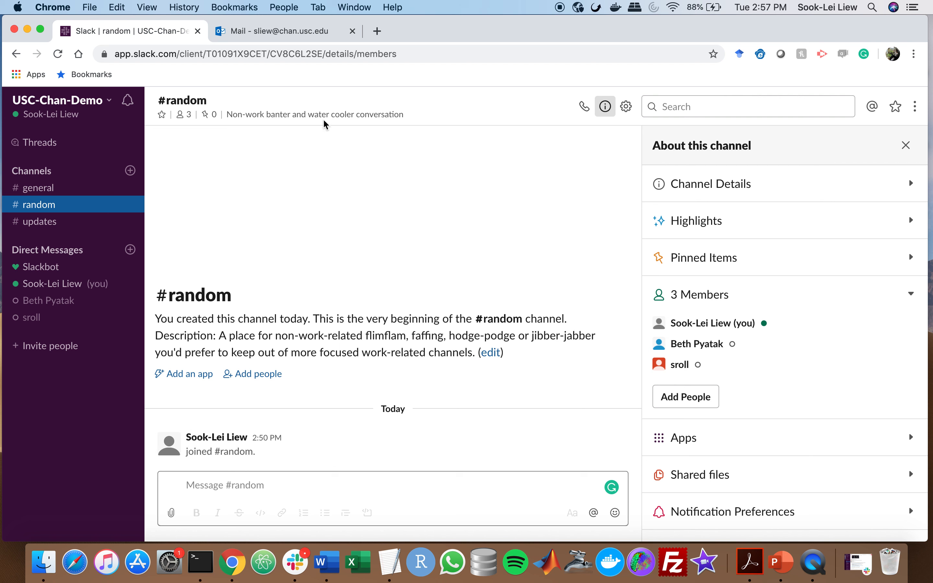
mouse_move(345, 120)
left_click(48, 188)
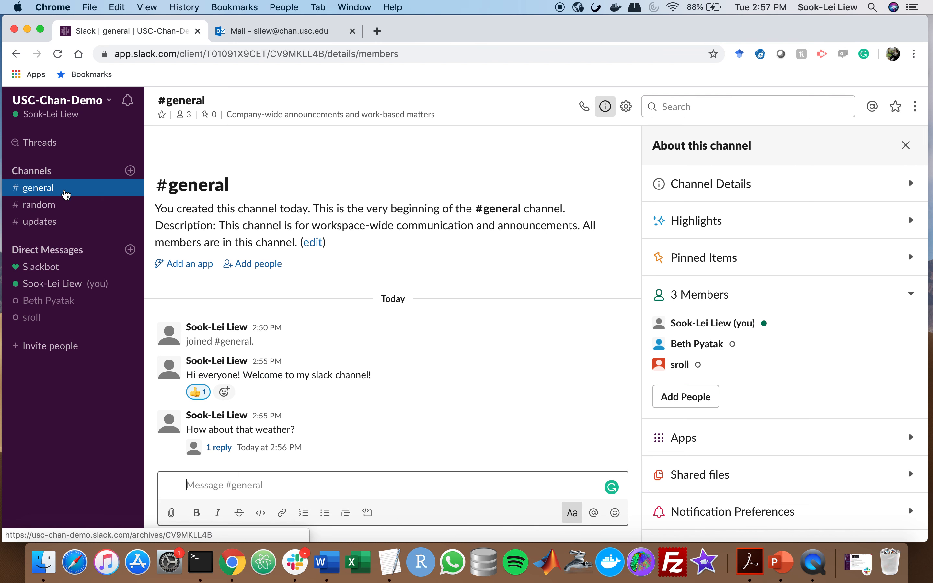
left_click(47, 206)
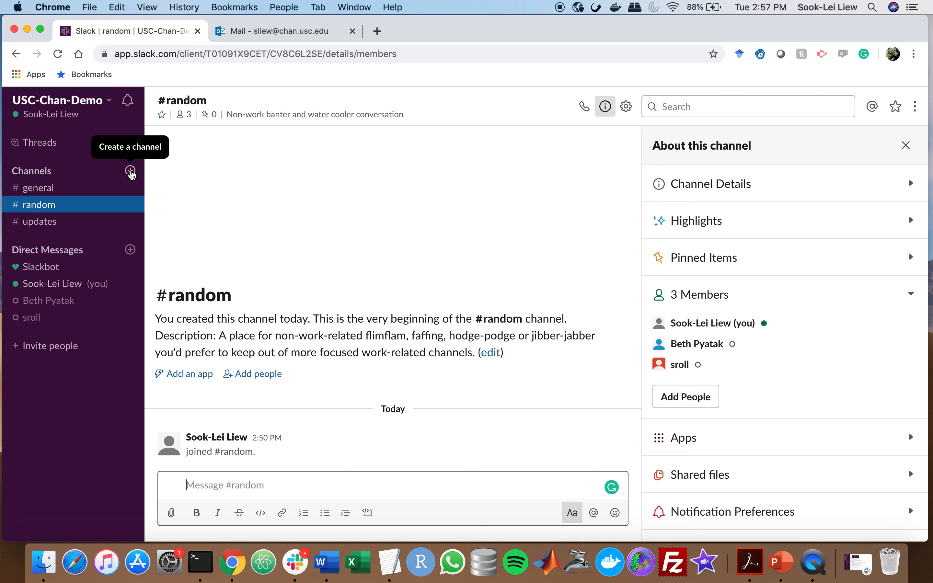
Create the public channel 'computers' described as 'This channel is to talk about all our computers', adding no one yet
left_click(131, 172)
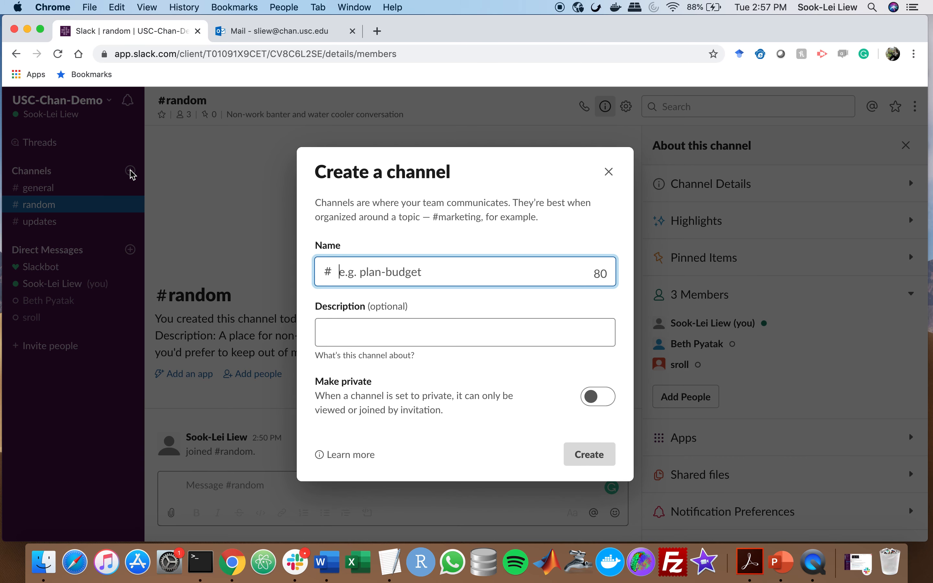
left_click(471, 276)
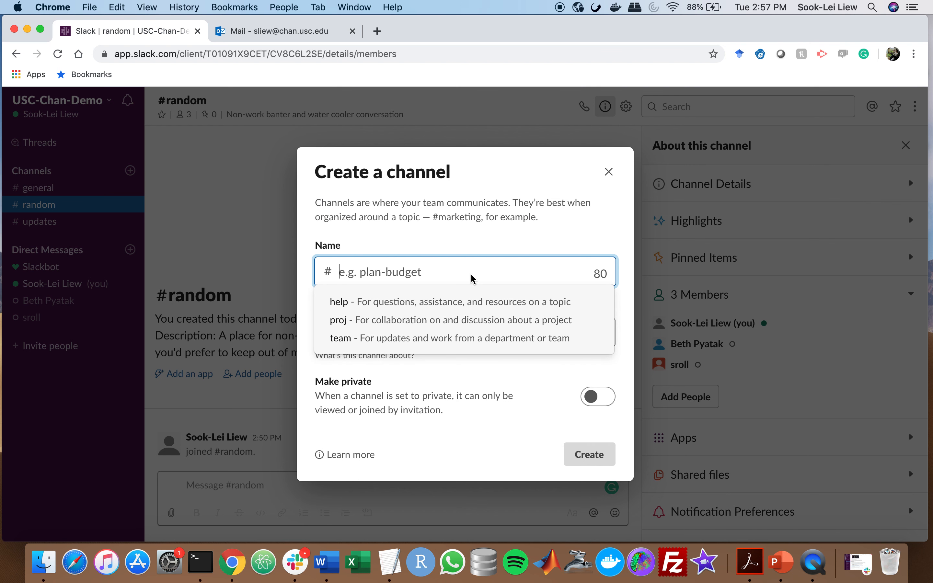
type("computers")
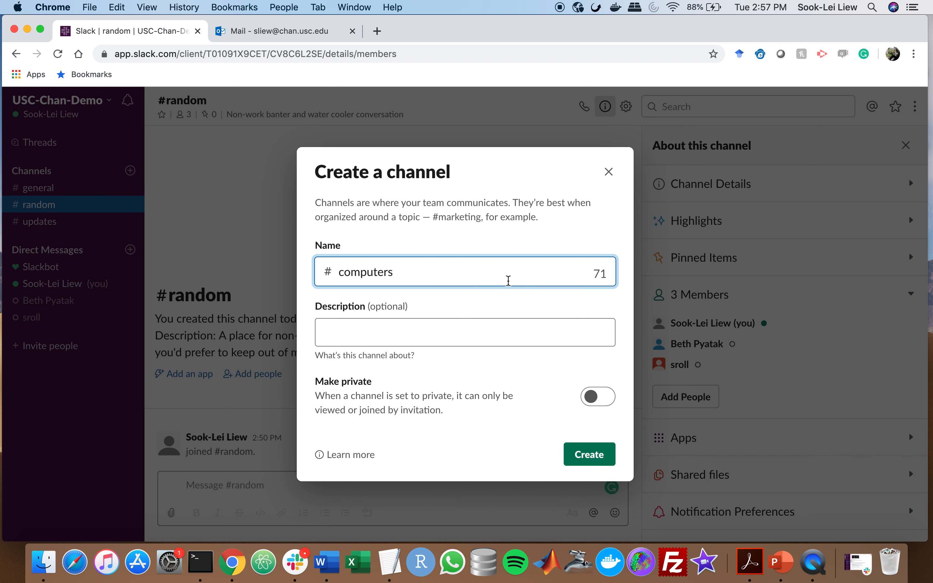
left_click(503, 338)
type("This channel is to ")
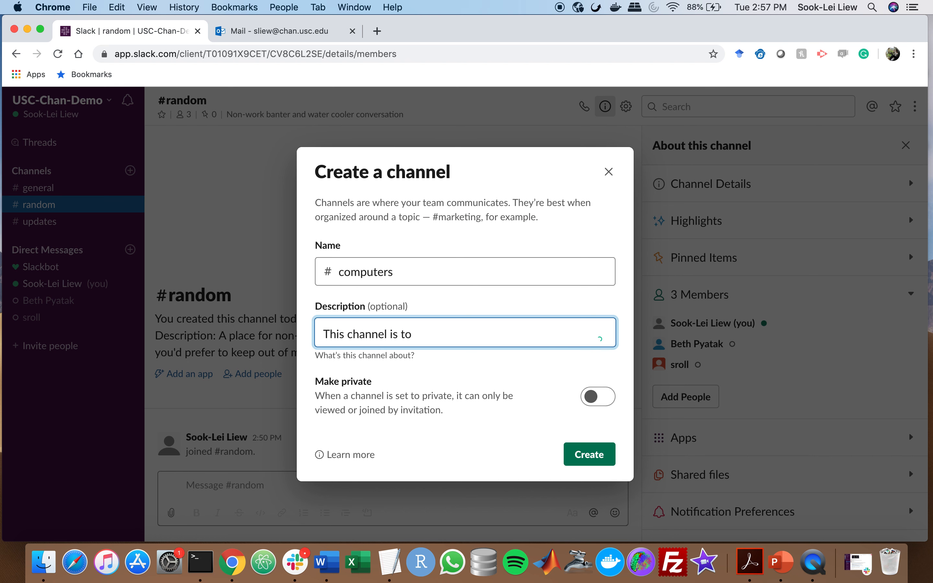
type("talk about all o")
type(" or computer")
type("u")
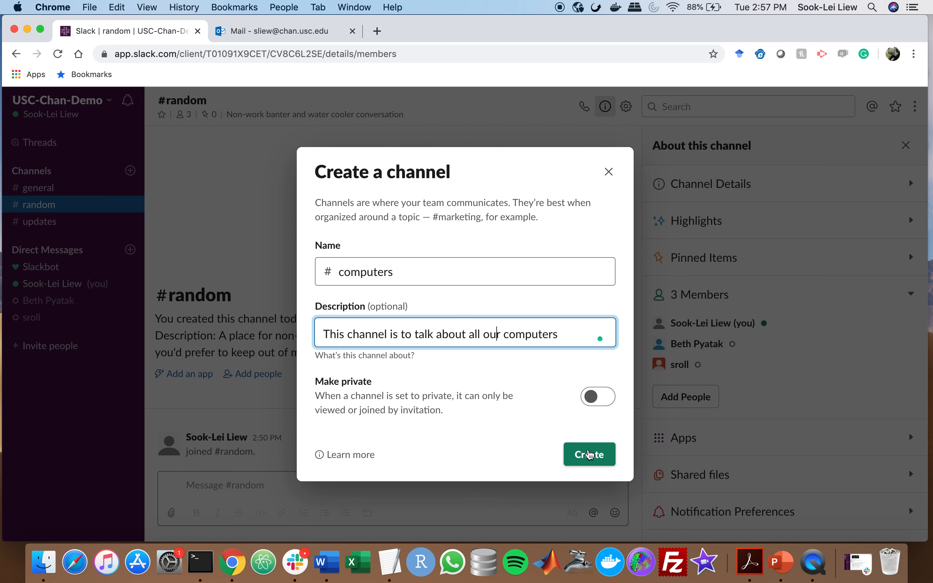
left_click(606, 397)
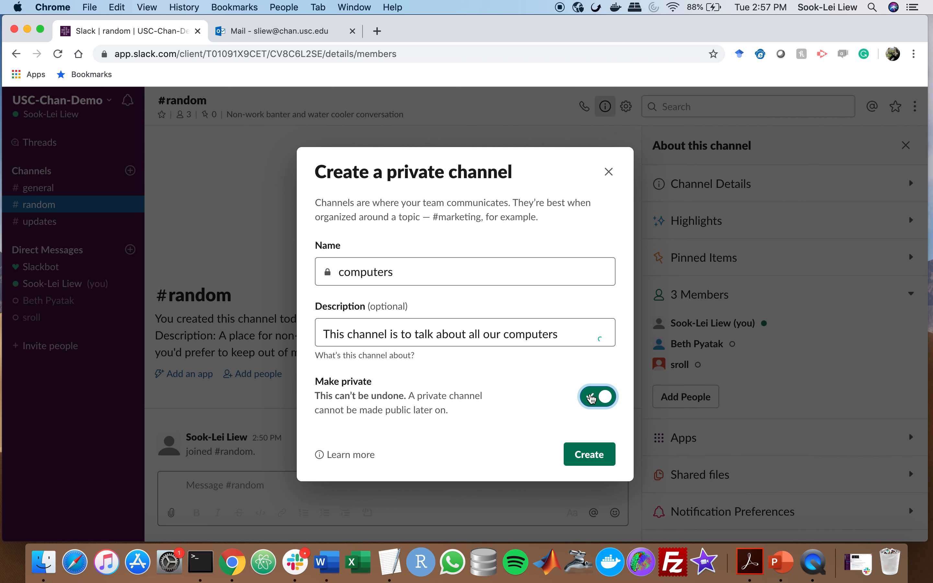
left_click(602, 399)
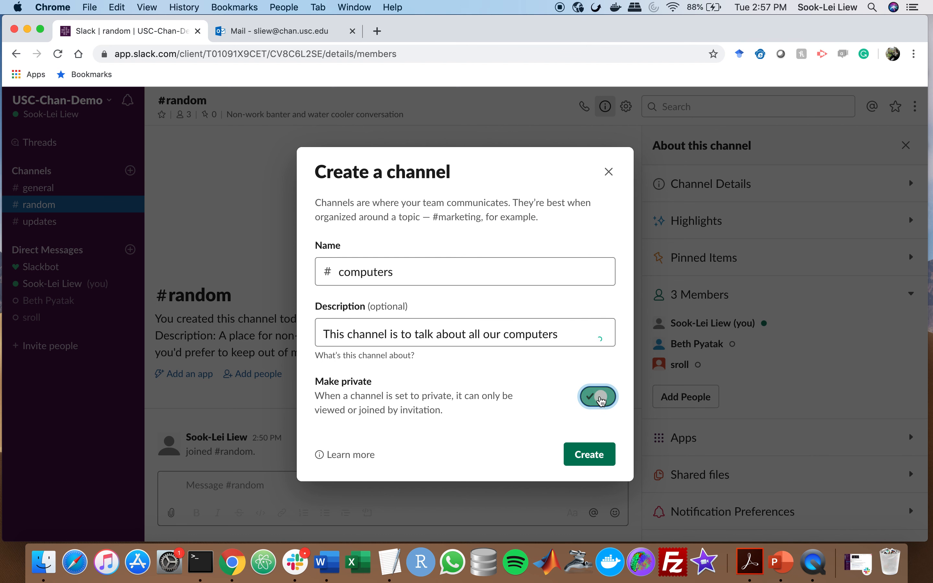
left_click(599, 460)
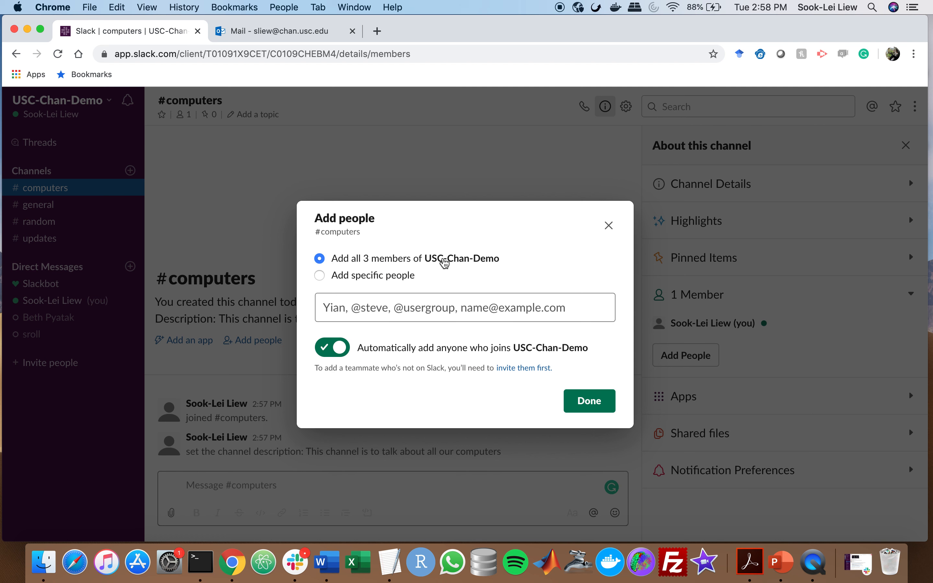
left_click(372, 275)
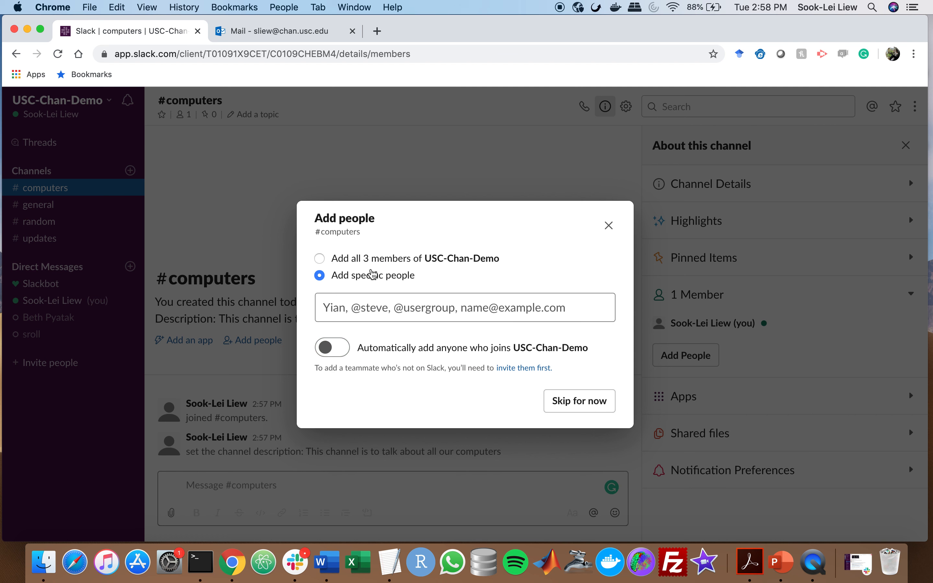
left_click(580, 401)
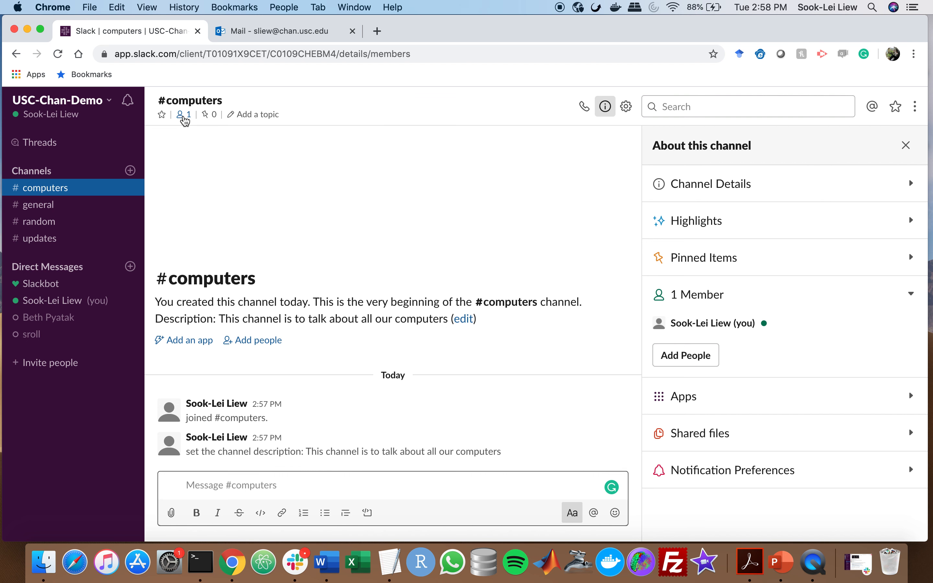
Close the #computers details panel and return to #general
left_click(187, 121)
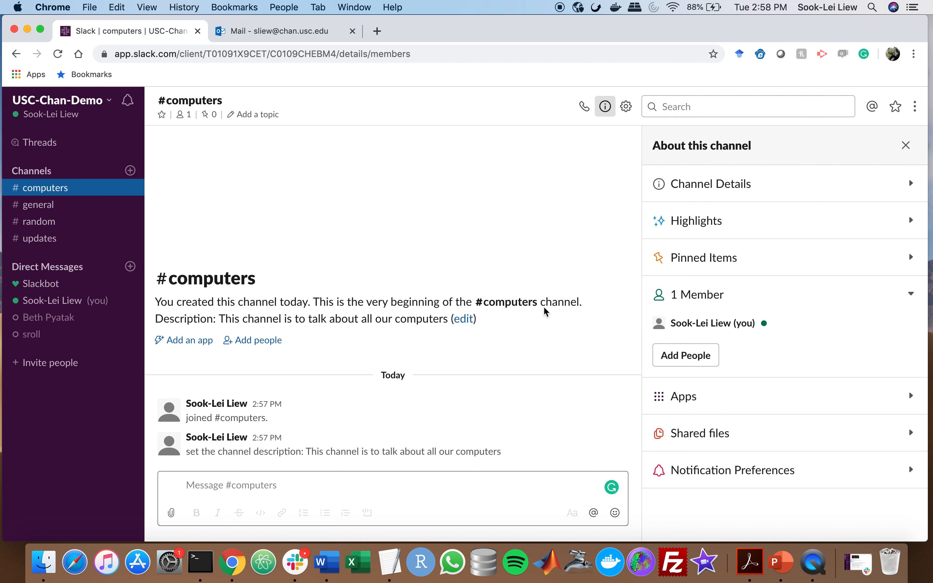
left_click(224, 486)
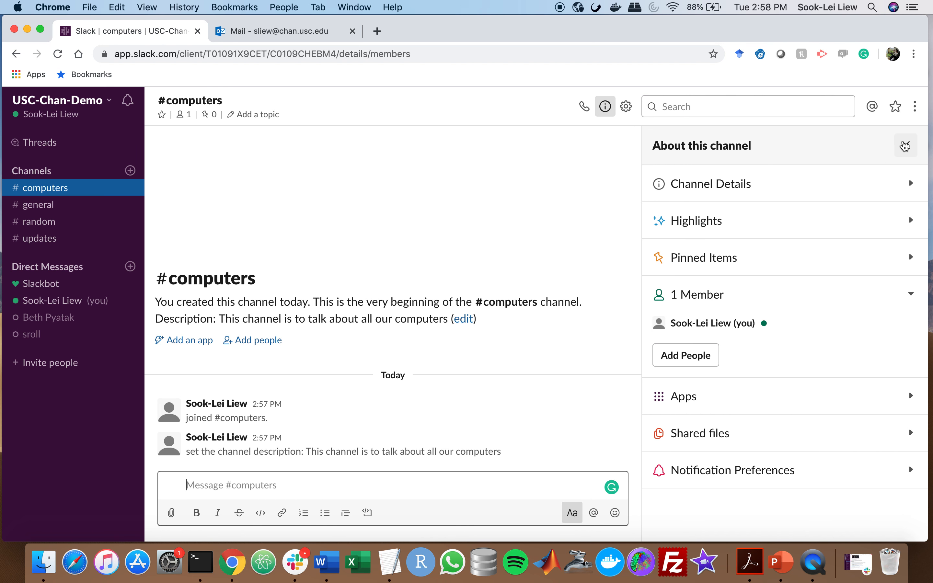
left_click(906, 145)
left_click(26, 204)
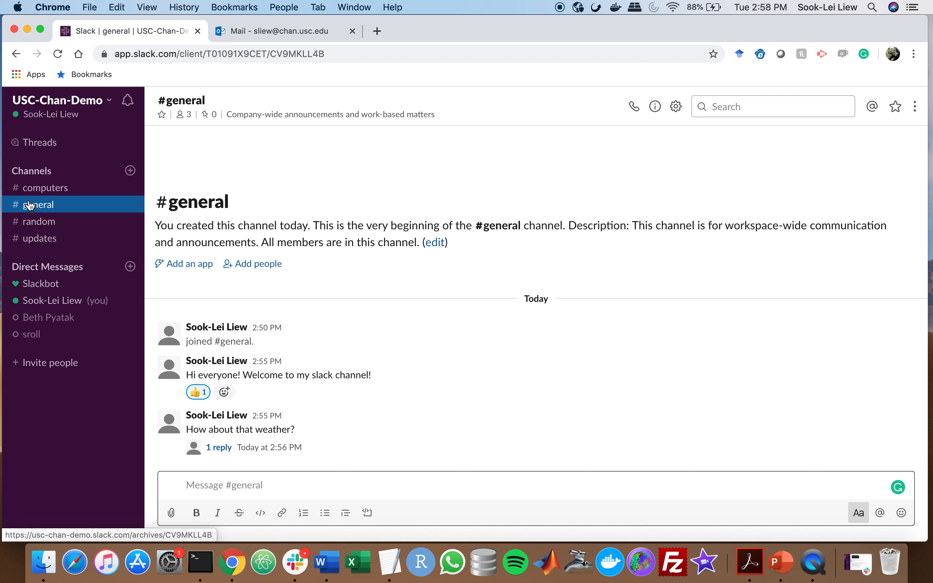
Pin the welcome message in #general to the channel
left_click(208, 117)
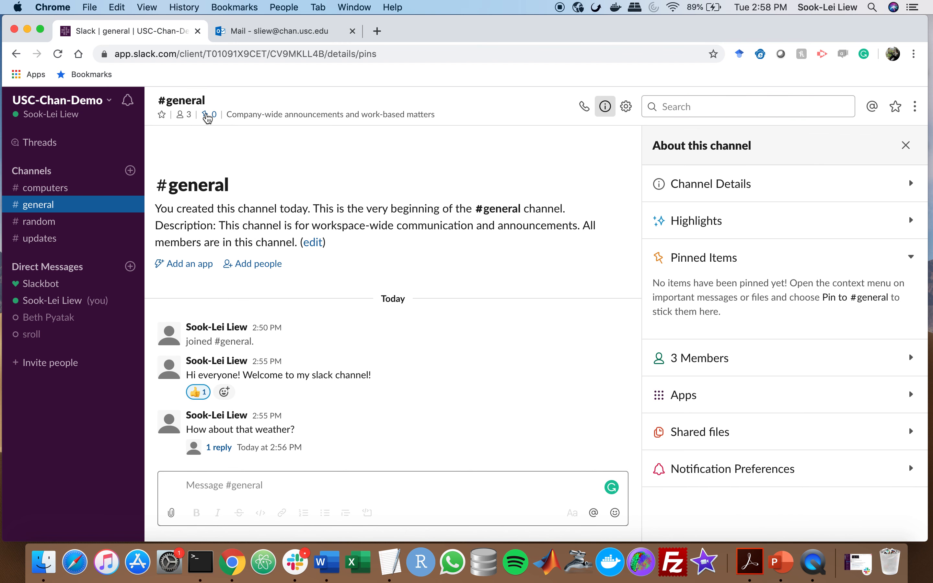
mouse_move(336, 368)
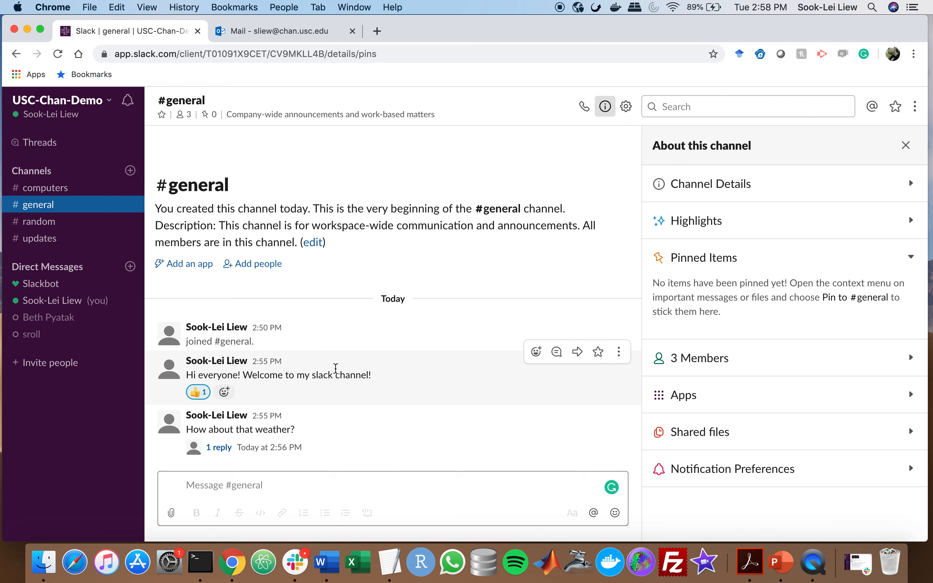
left_click_drag(244, 375, 381, 380)
left_click(393, 384)
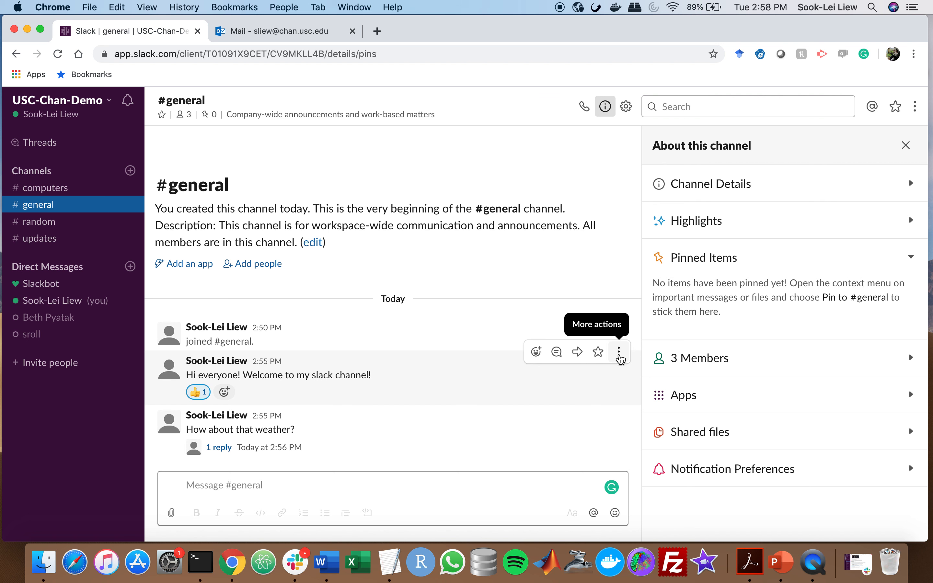
left_click(620, 353)
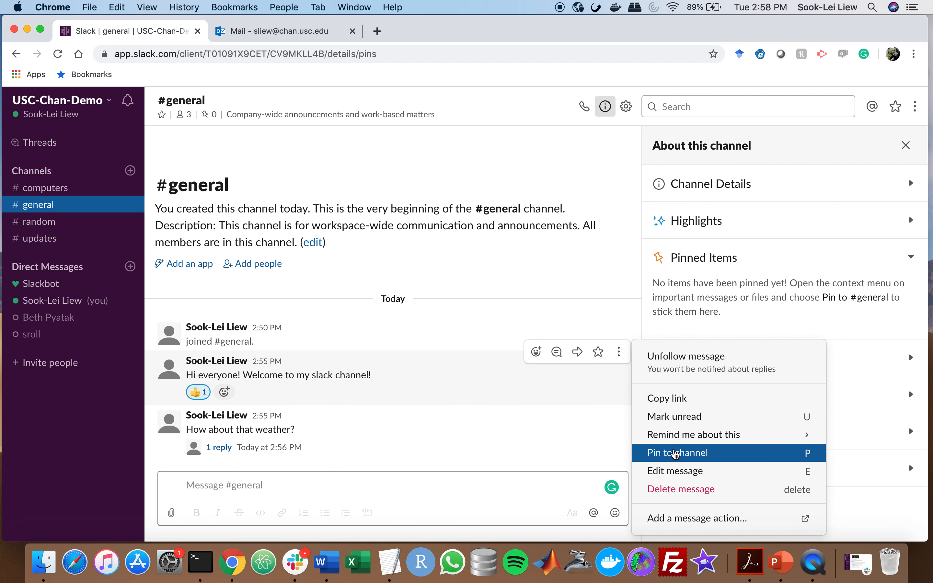
left_click(676, 456)
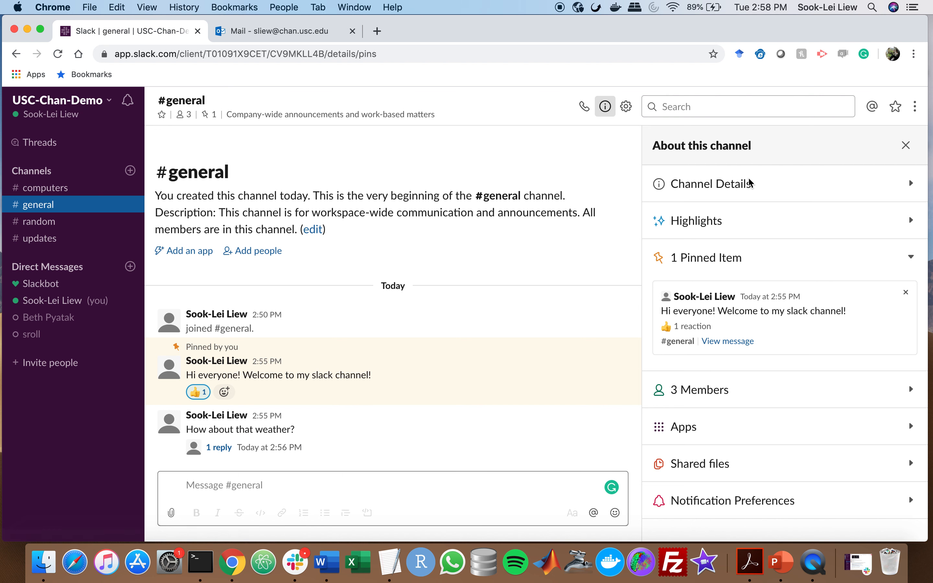
Expand and collapse Channel Details and the 3-member list in the About panel
left_click(892, 182)
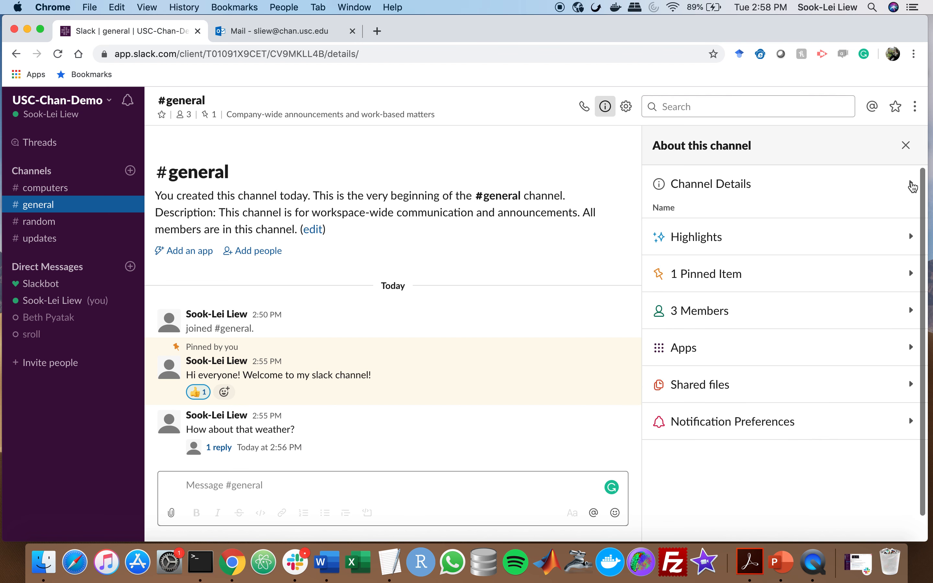
left_click(911, 186)
left_click(911, 295)
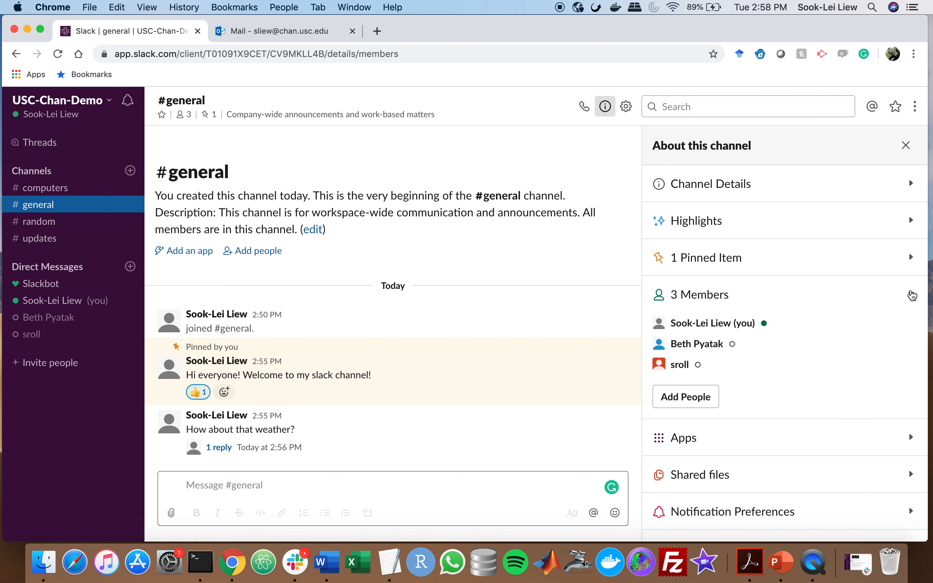
left_click(911, 295)
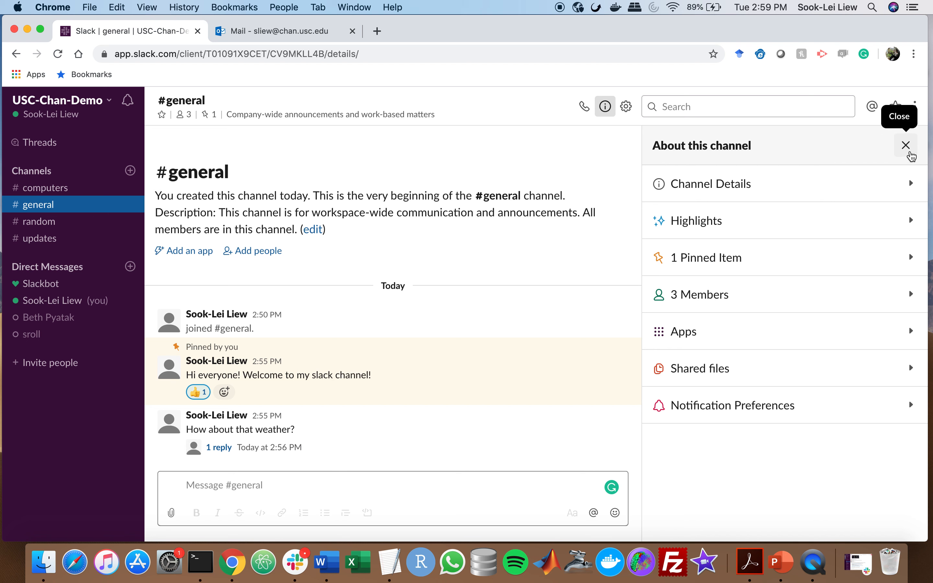
Close the channel panel and open the direct message conversation with Slackbot
left_click(910, 154)
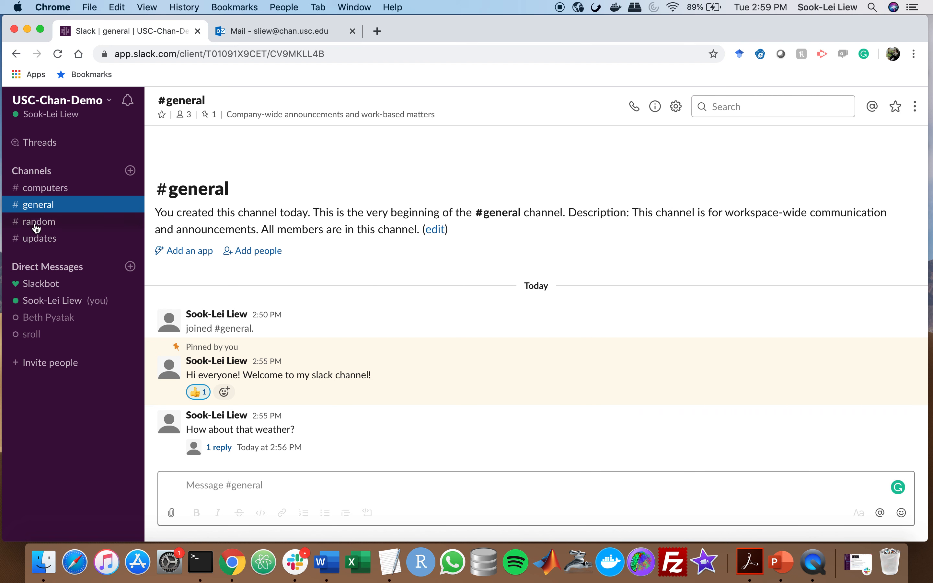
left_click(48, 239)
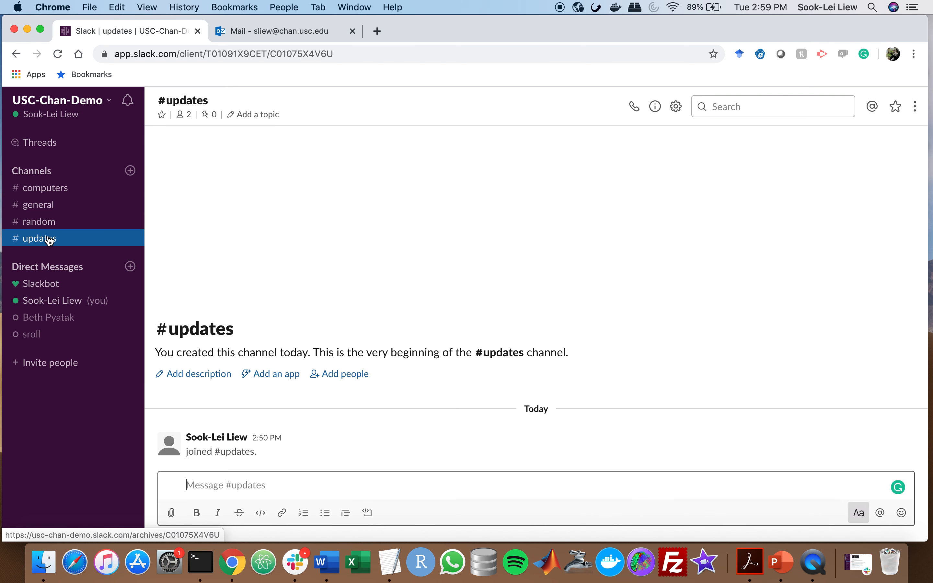
left_click(52, 272)
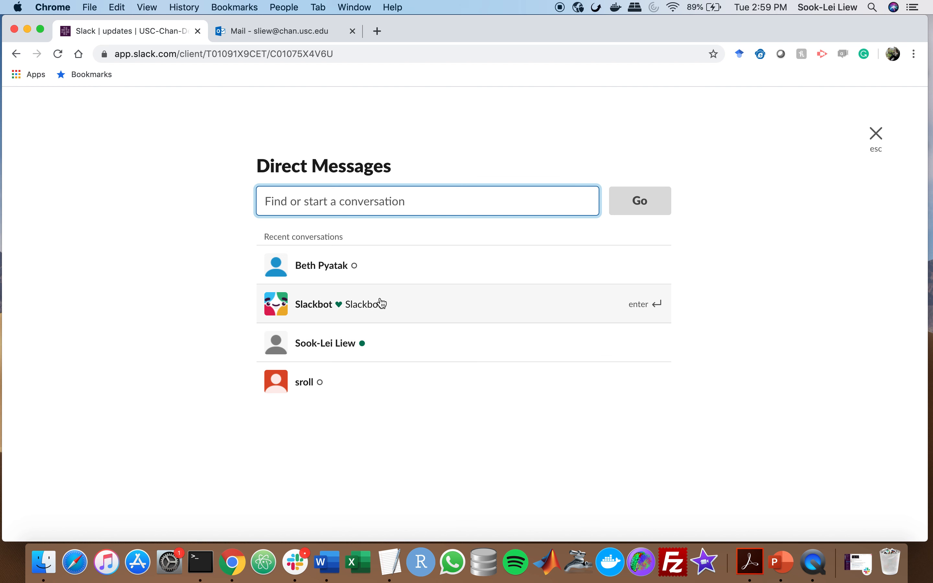
left_click(380, 311)
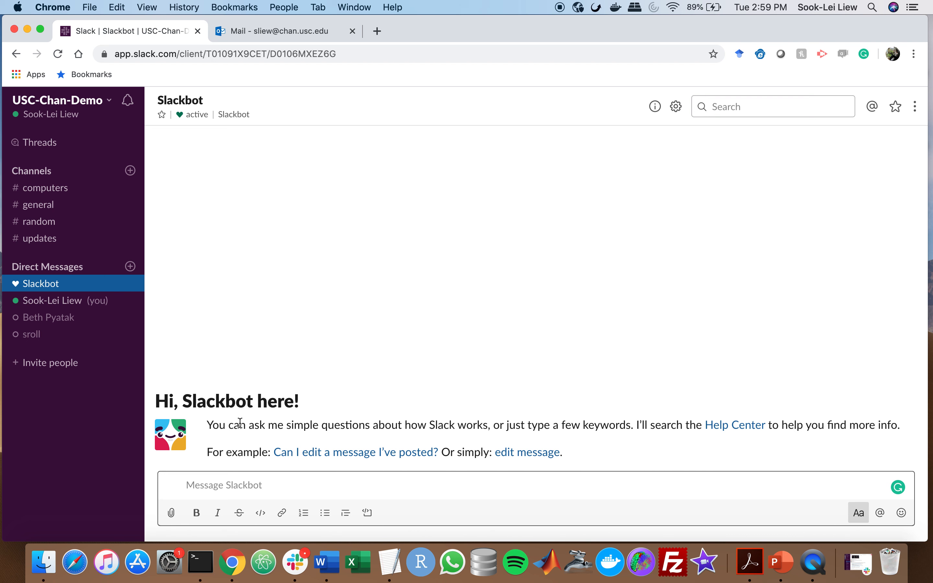
Ask Slackbot 'edit message' and open its 'Edit or delete messages' help article
left_click(207, 486)
type("edit message")
key("Return")
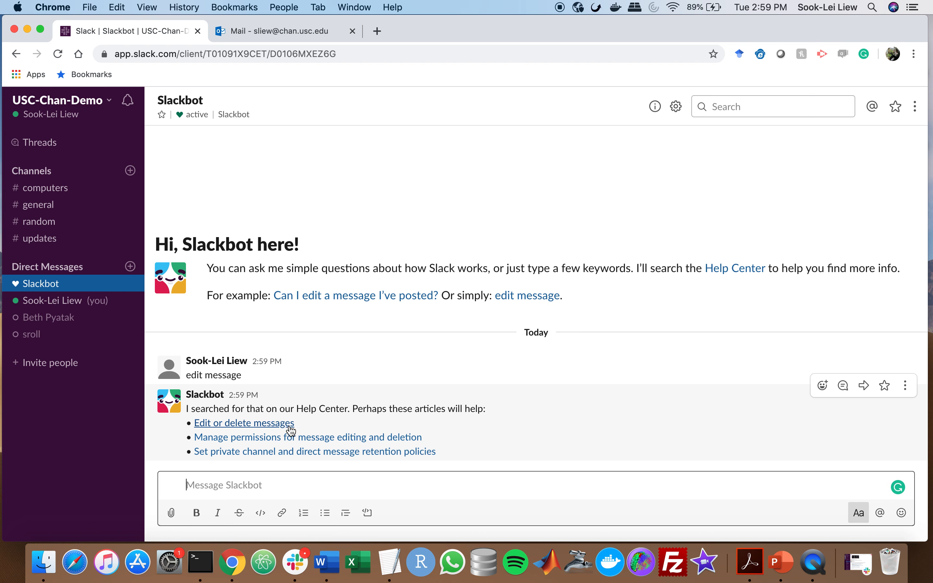
left_click(271, 425)
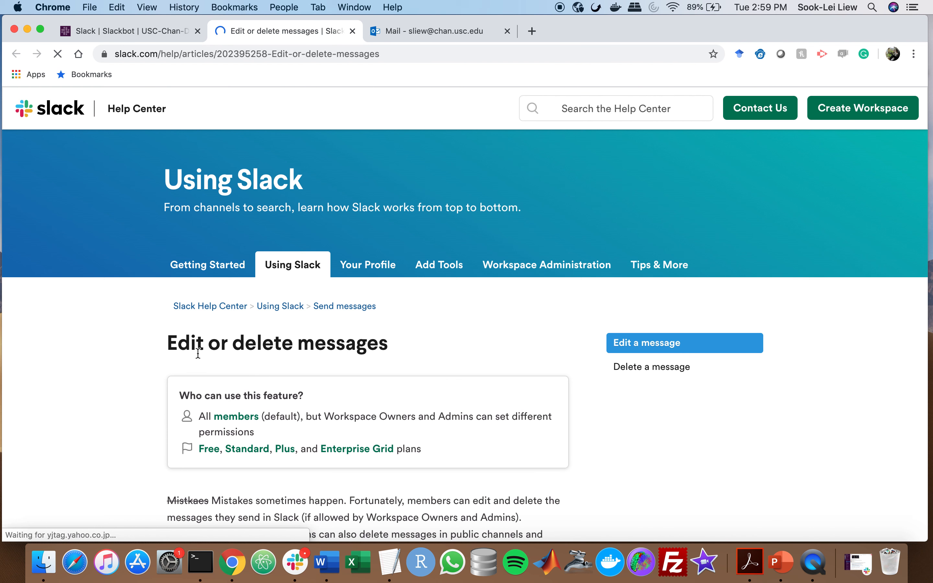
left_click(131, 30)
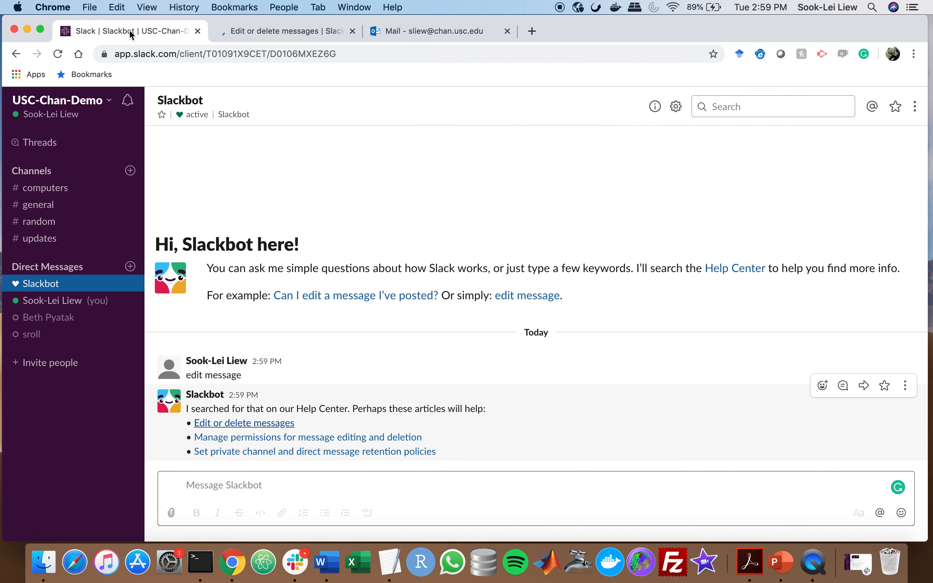
Send a greeting to the invited member in a direct message
left_click(32, 323)
left_click(221, 485)
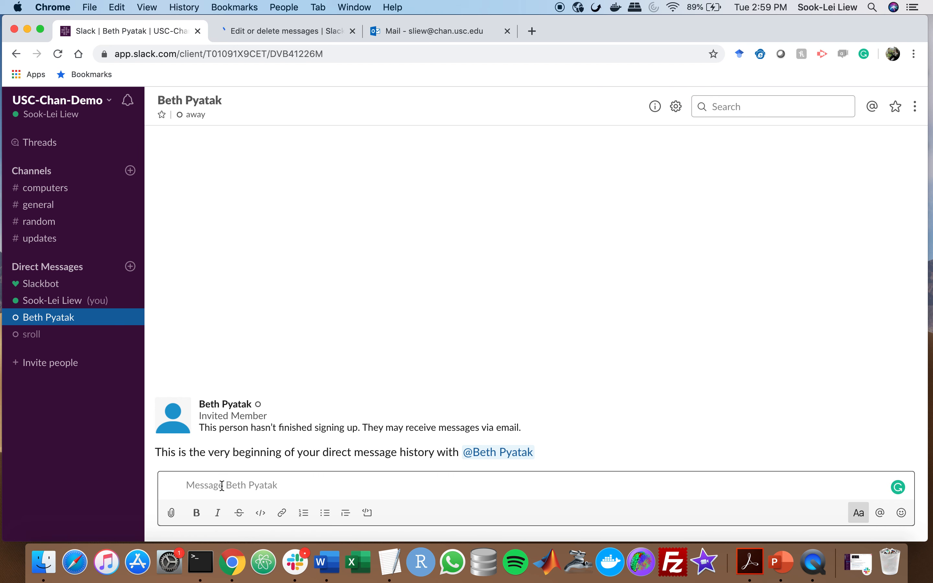
type("Hi Beth!")
key("Return")
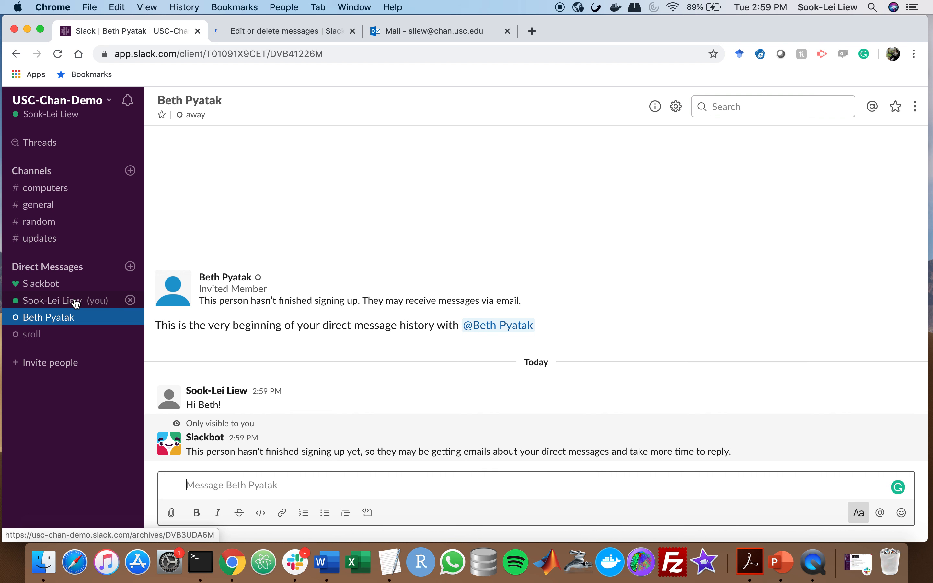
Start a group direct message with both teammates and greet them both
left_click(130, 267)
left_click(385, 268)
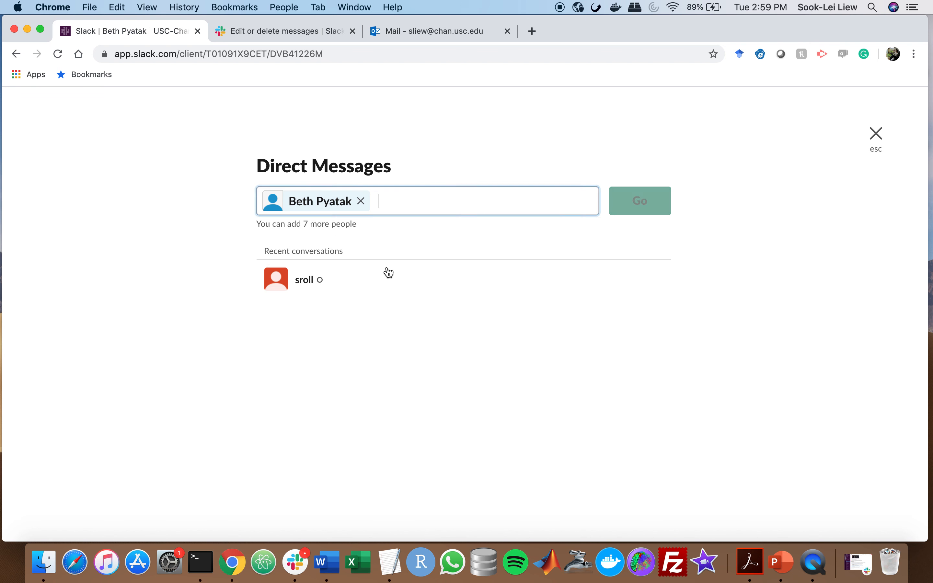
type("sr")
left_click(361, 266)
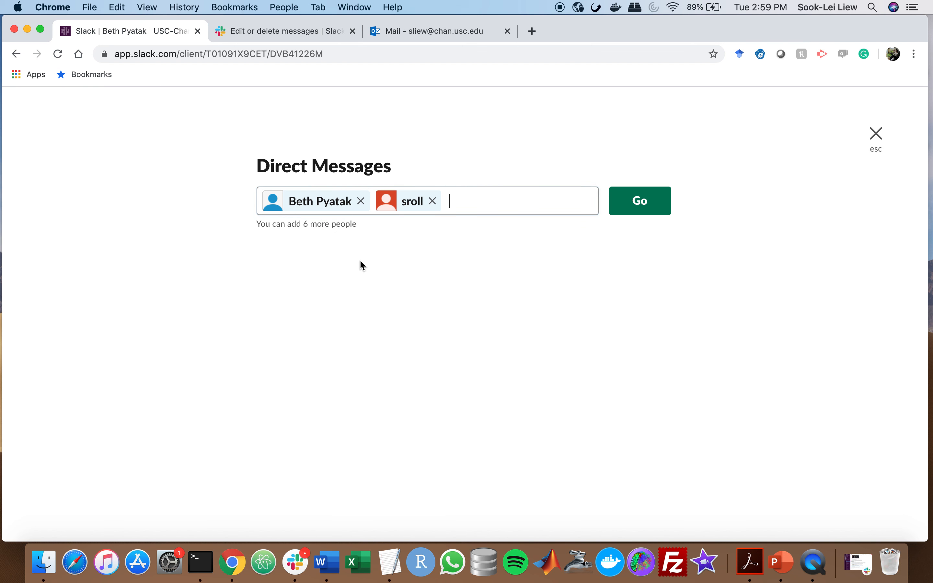
left_click(639, 209)
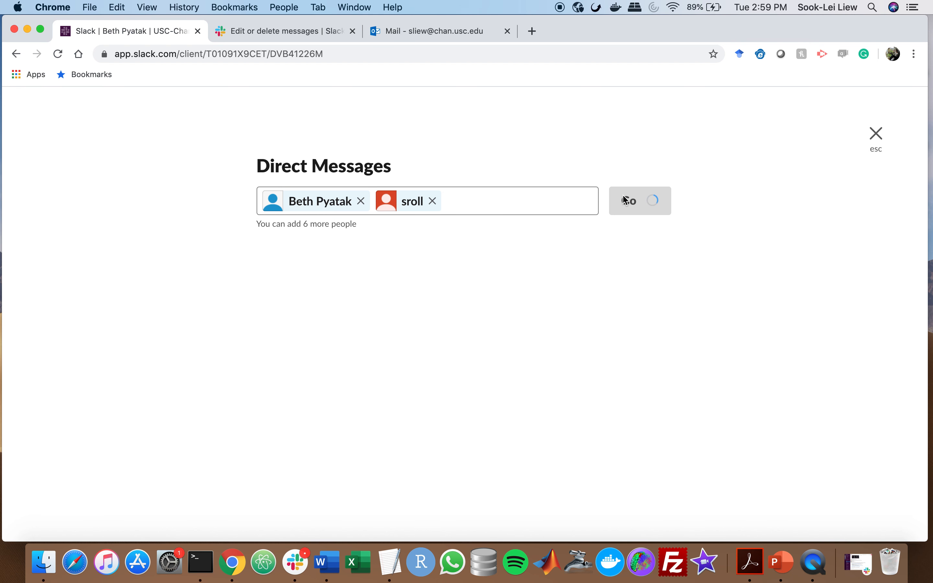
type("Hi")
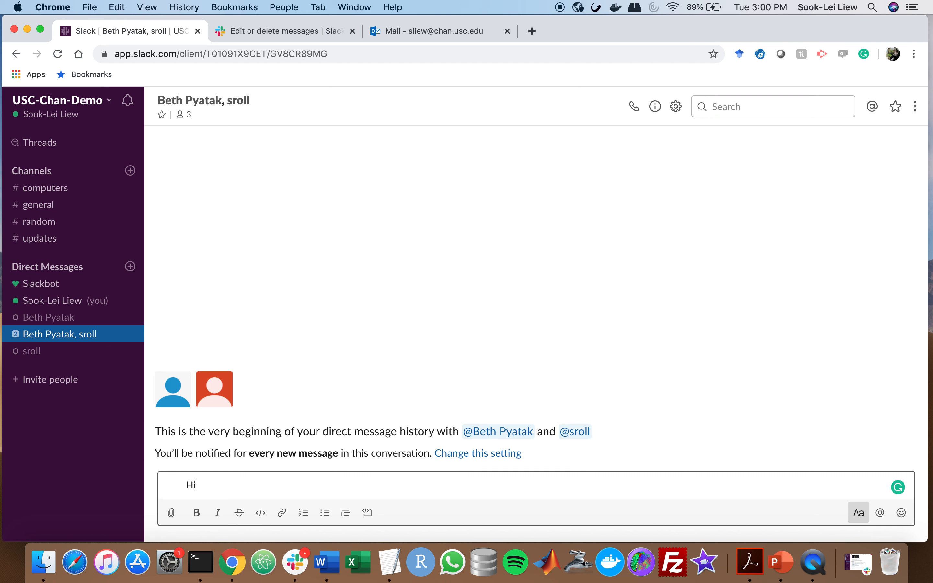
type(" Beth and Shawn!")
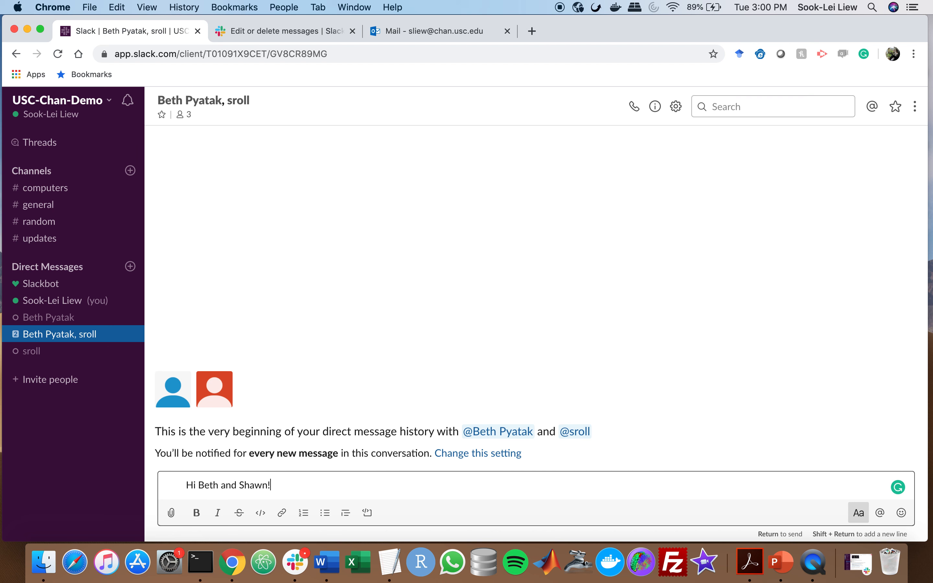
key("Return")
mouse_move(290, 445)
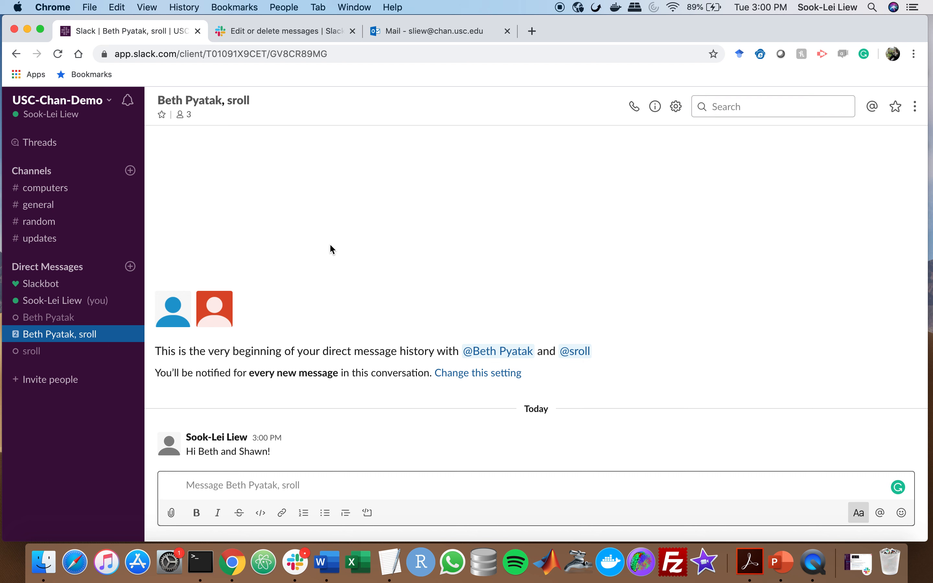
left_click(85, 191)
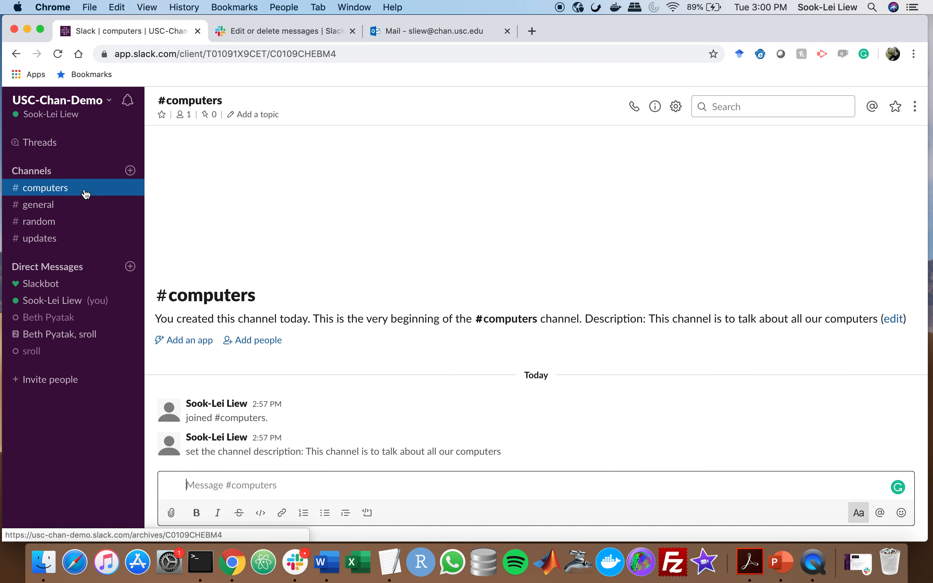
left_click(77, 207)
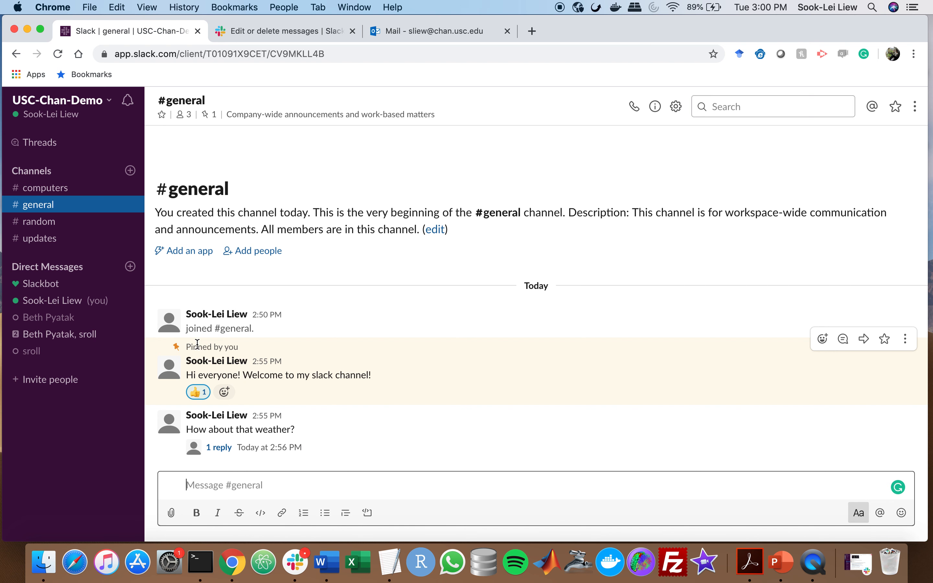
left_click(192, 480)
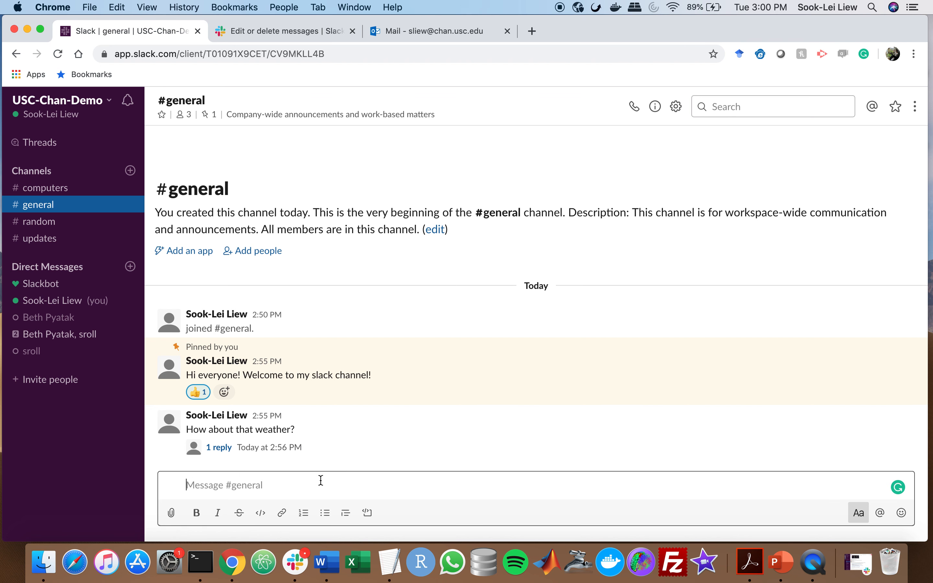
type("hi @channel")
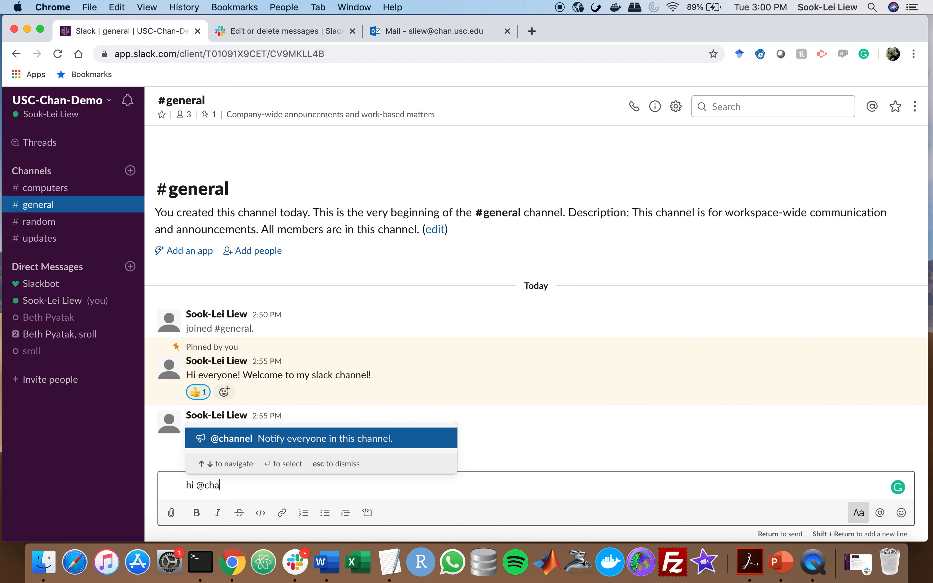
key("Return")
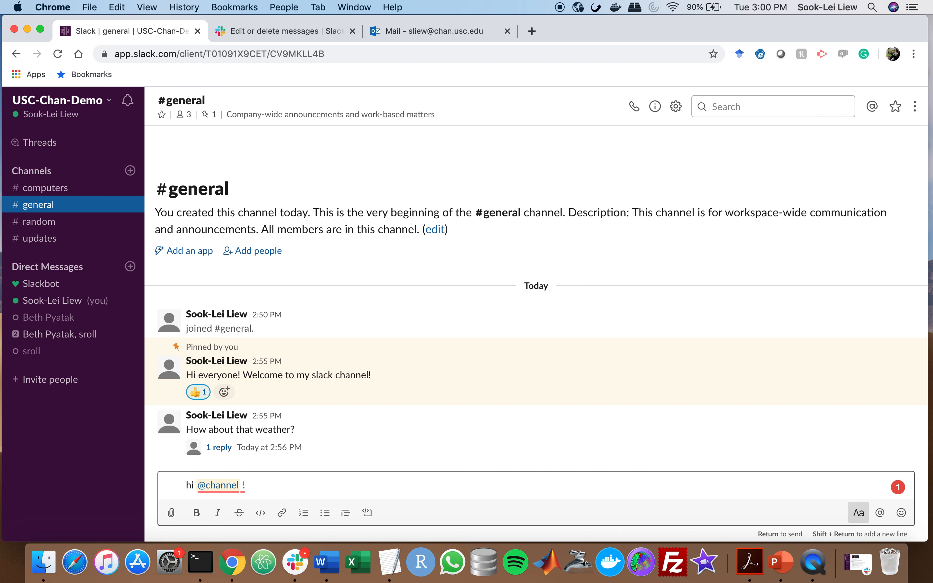
key("Return")
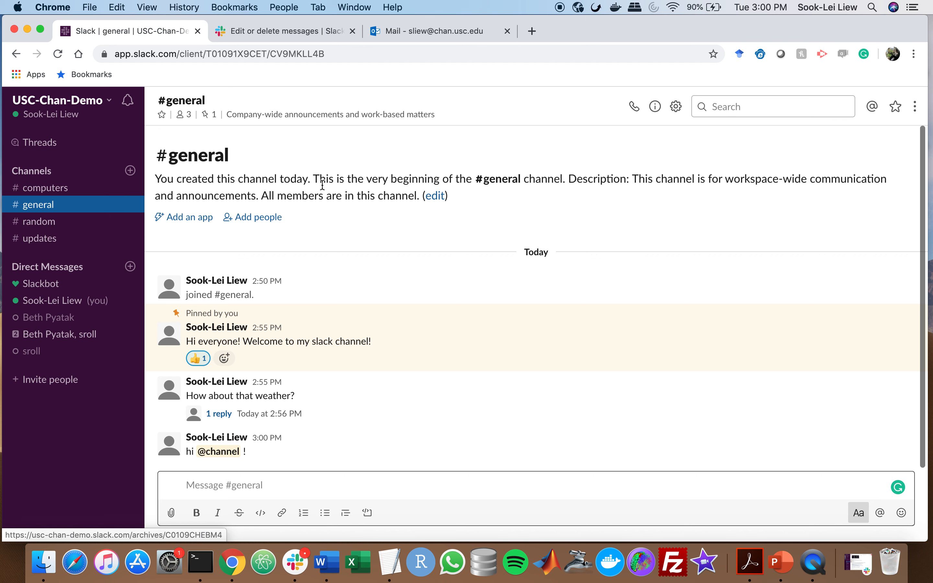
left_click(810, 567)
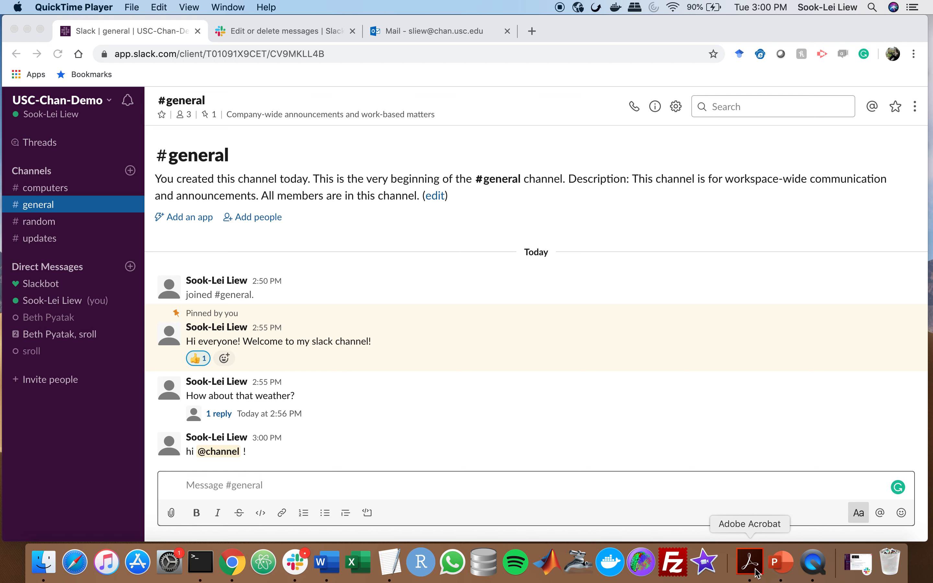